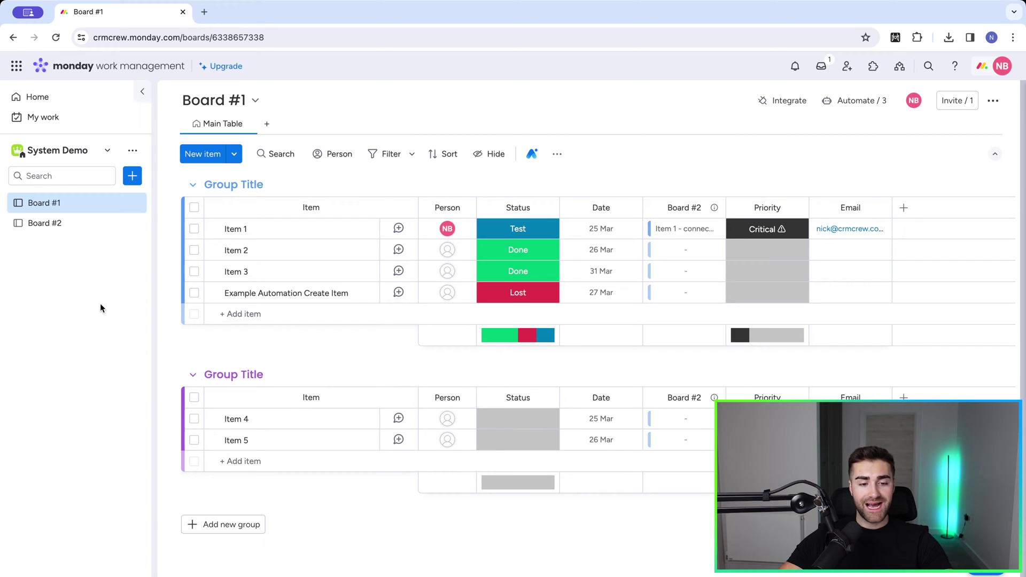
Step: Create a board named 'Contacts' with the custom item type 'Contacts'
left_click(131, 177)
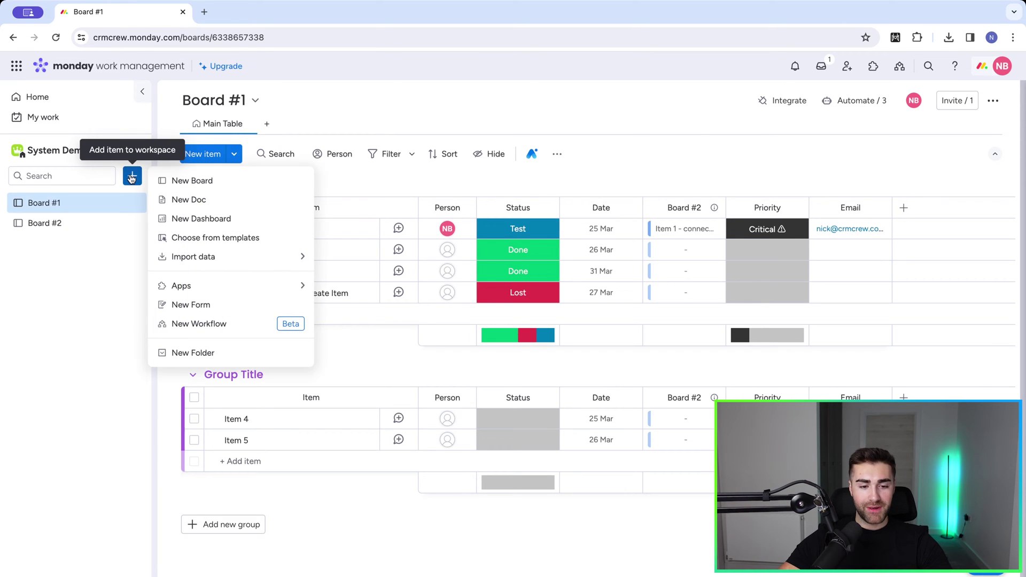
left_click(193, 181)
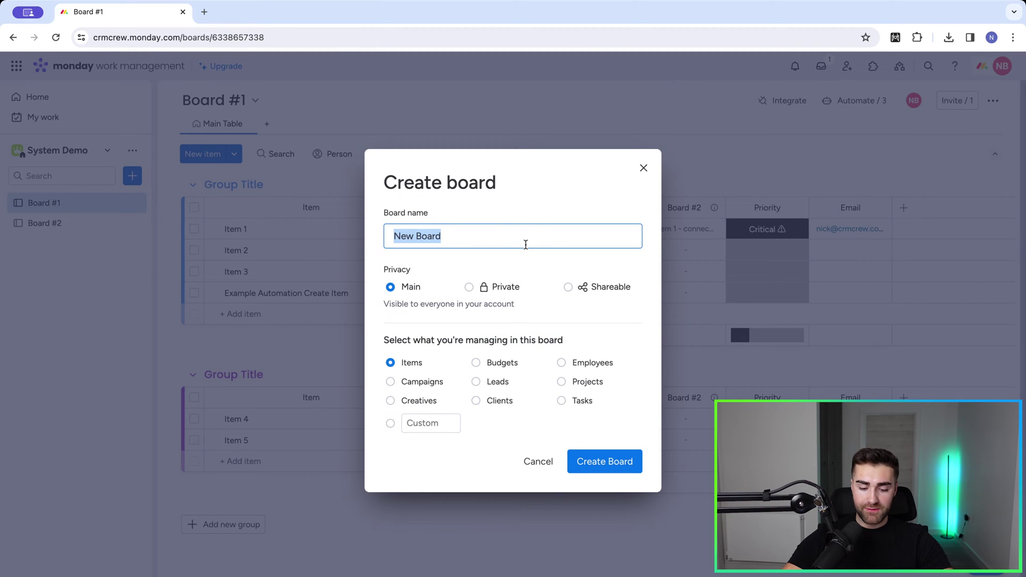
type("Contacts")
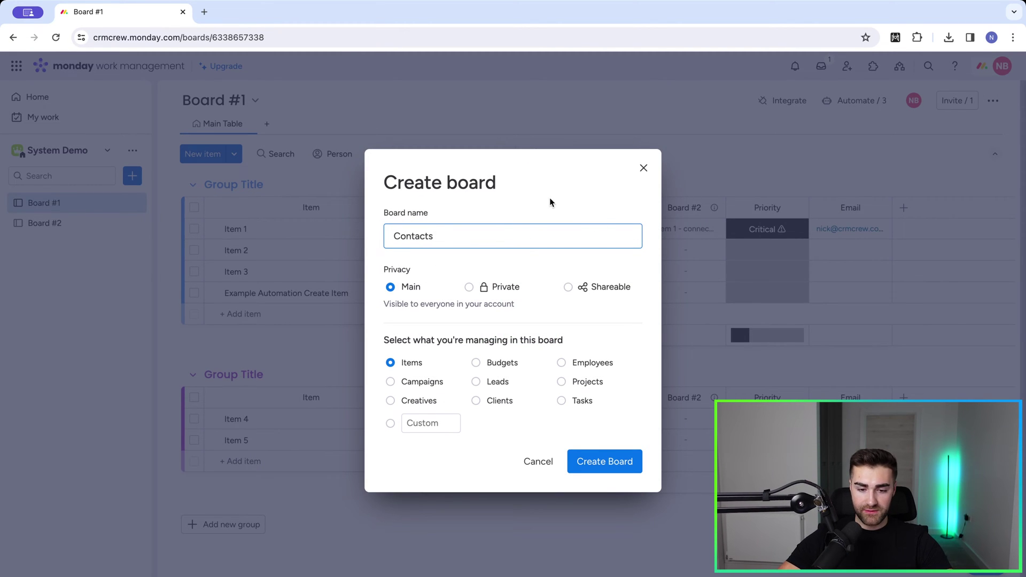
left_click(550, 202)
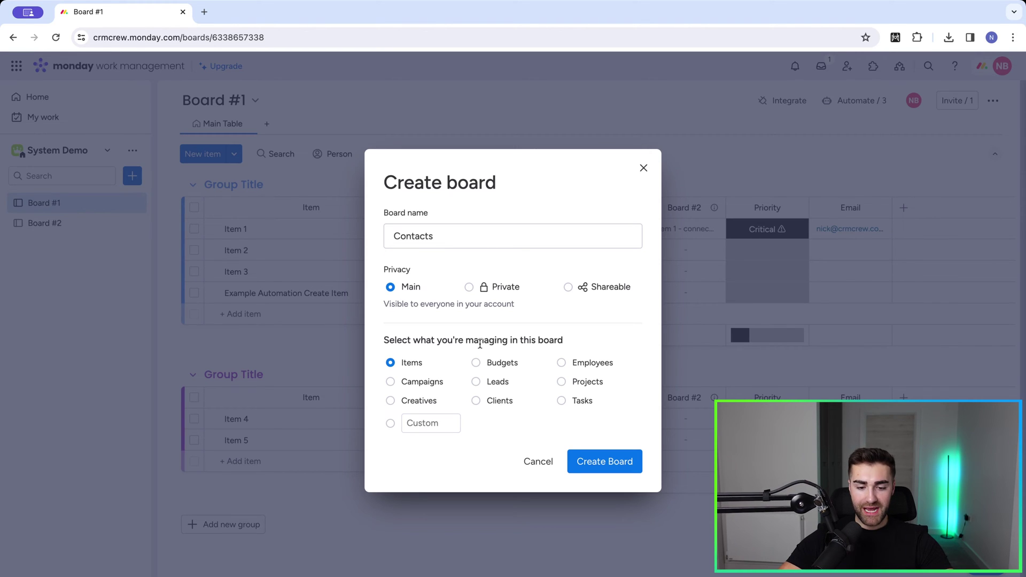
left_click(389, 424)
type("Contacts")
left_click(414, 456)
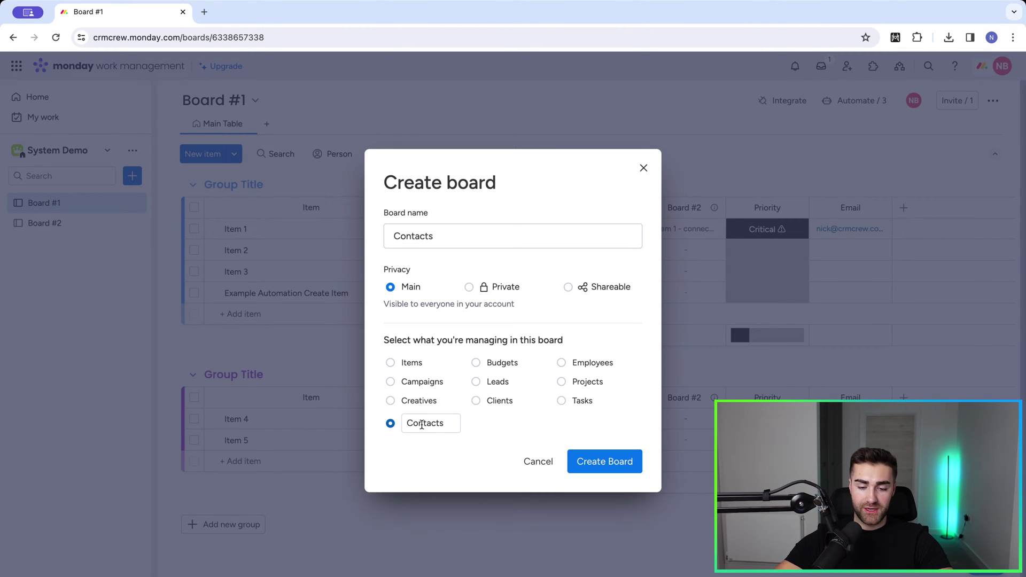
left_click(596, 468)
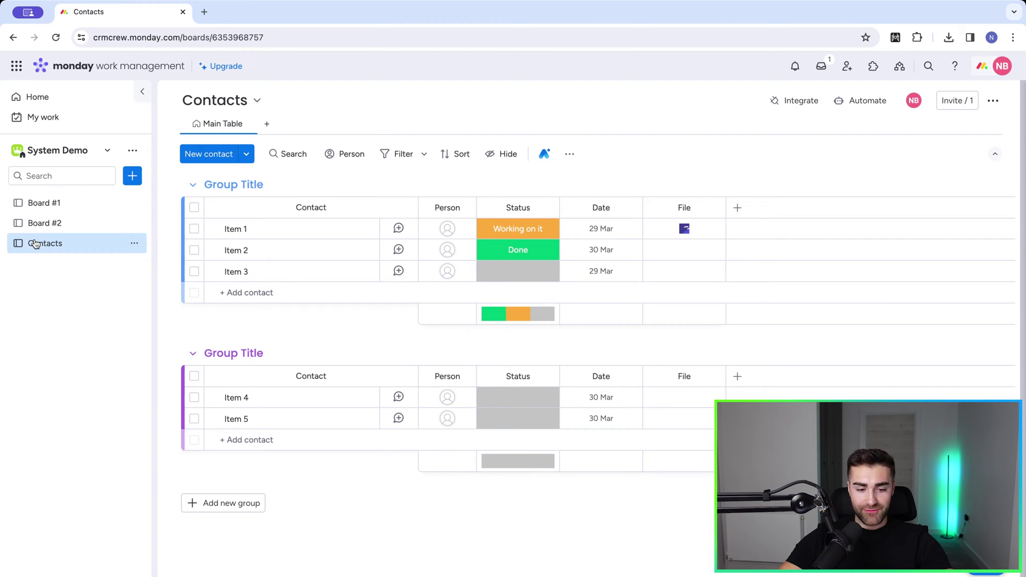
Step: Delete the second group and the File and Status columns
left_click(171, 356)
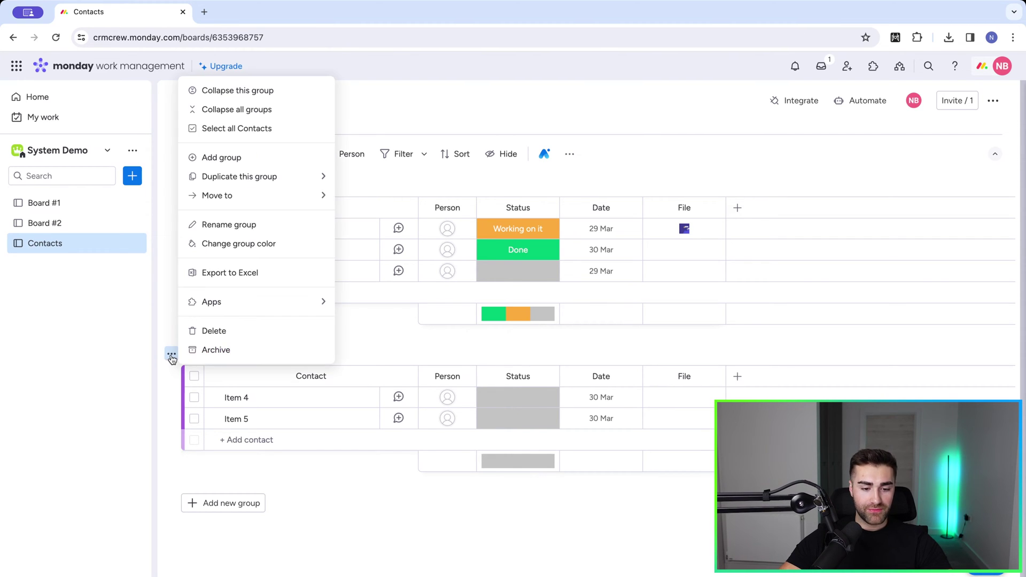
left_click(201, 336)
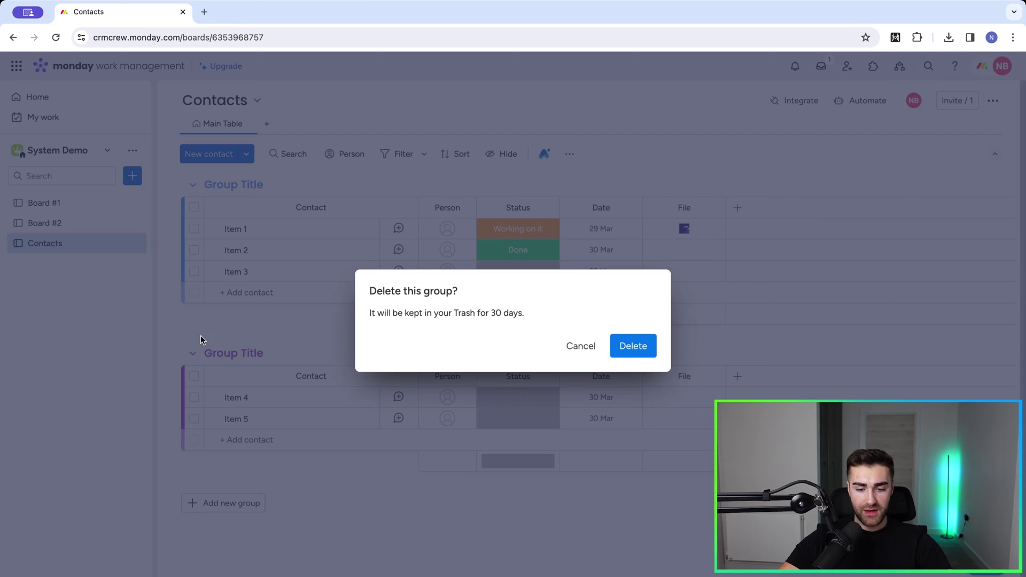
left_click(633, 348)
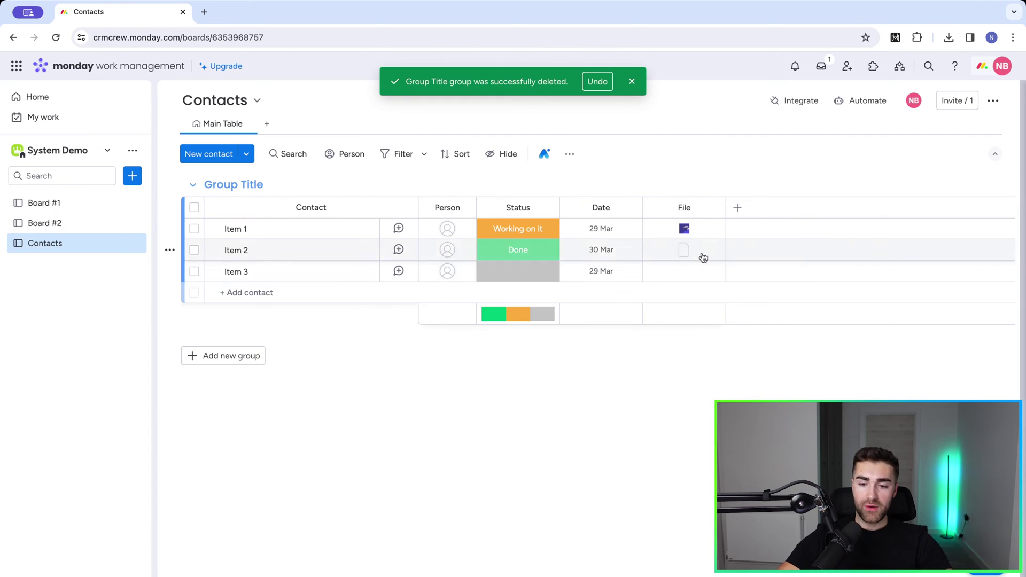
left_click(713, 208)
left_click(741, 395)
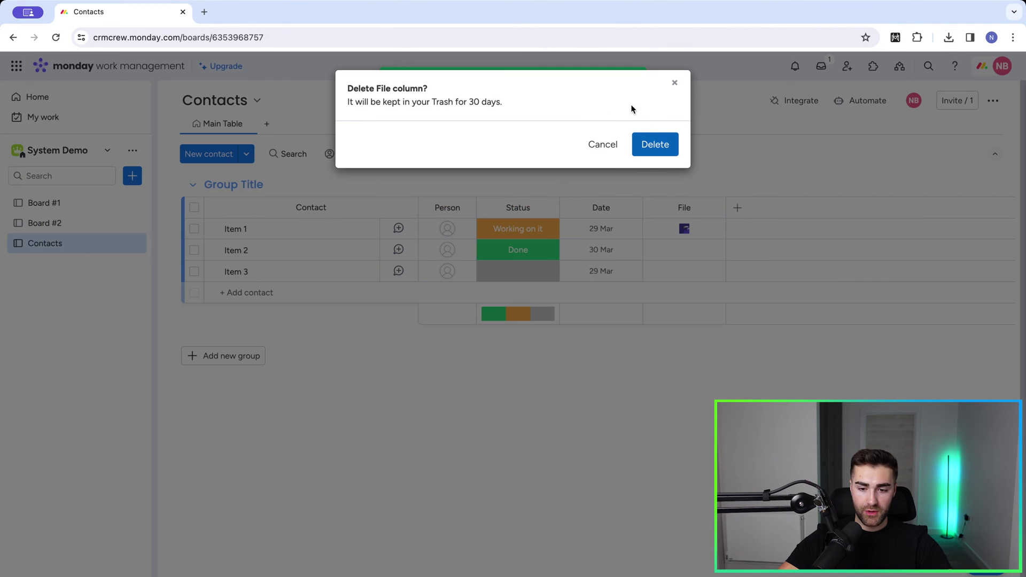
left_click(656, 144)
left_click(546, 208)
left_click(570, 413)
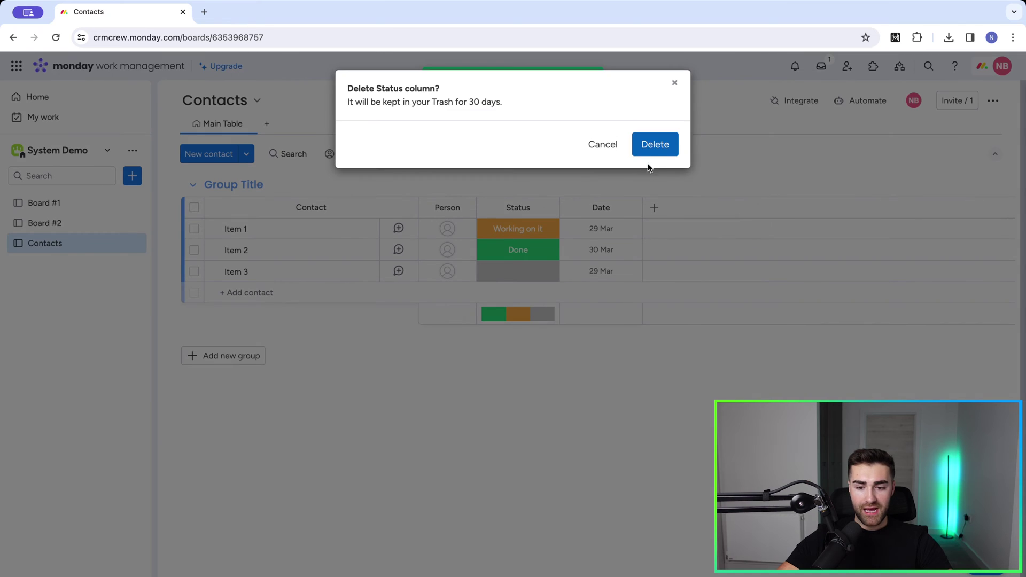
left_click(655, 146)
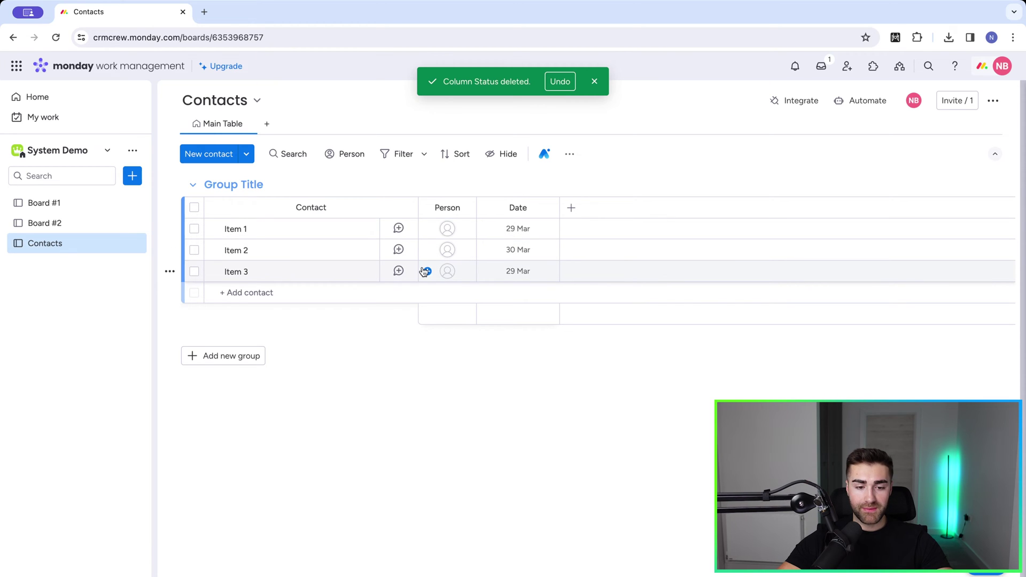
Step: Rename the remaining group to 'Contacts'
left_click(233, 182)
key("super+a")
type("Contacts")
key("super+a")
key("BackSpace")
type("Contacts")
key("Return")
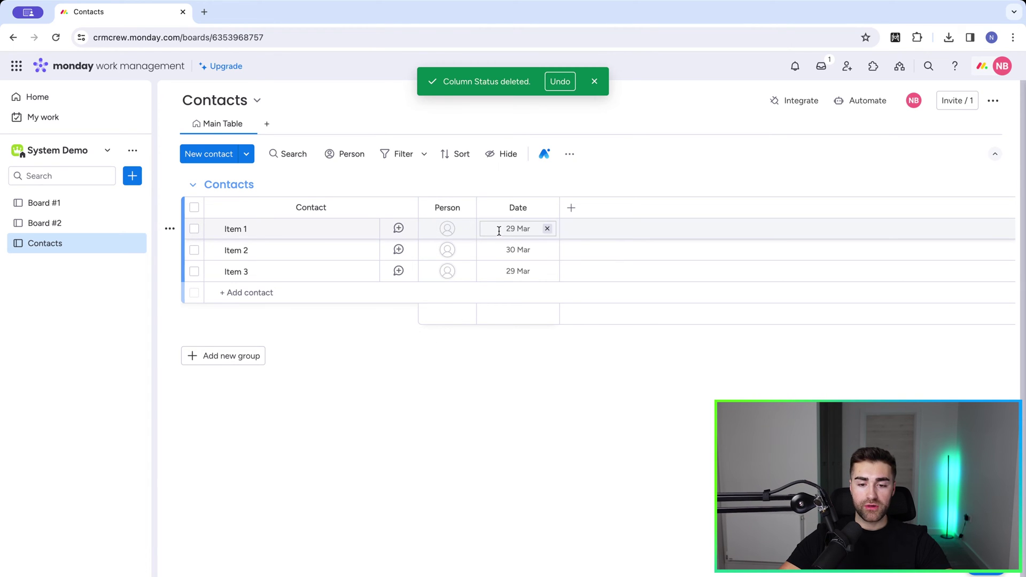
Step: Rename the Date column to 'Date Created' and restrict editing of its values
left_click(521, 202)
type("Created")
key("Return")
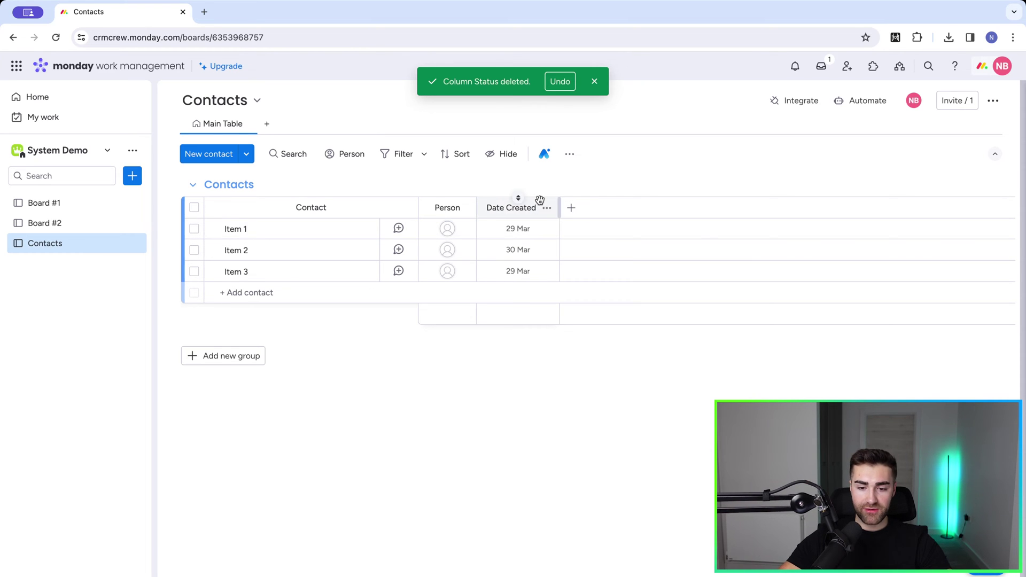
left_click(545, 208)
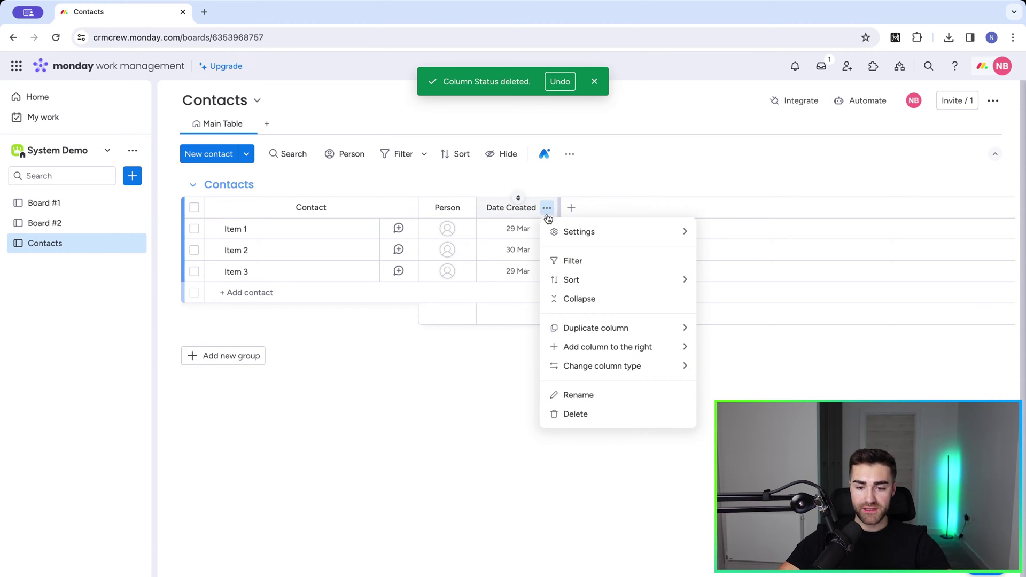
mouse_move(567, 231)
left_click(759, 333)
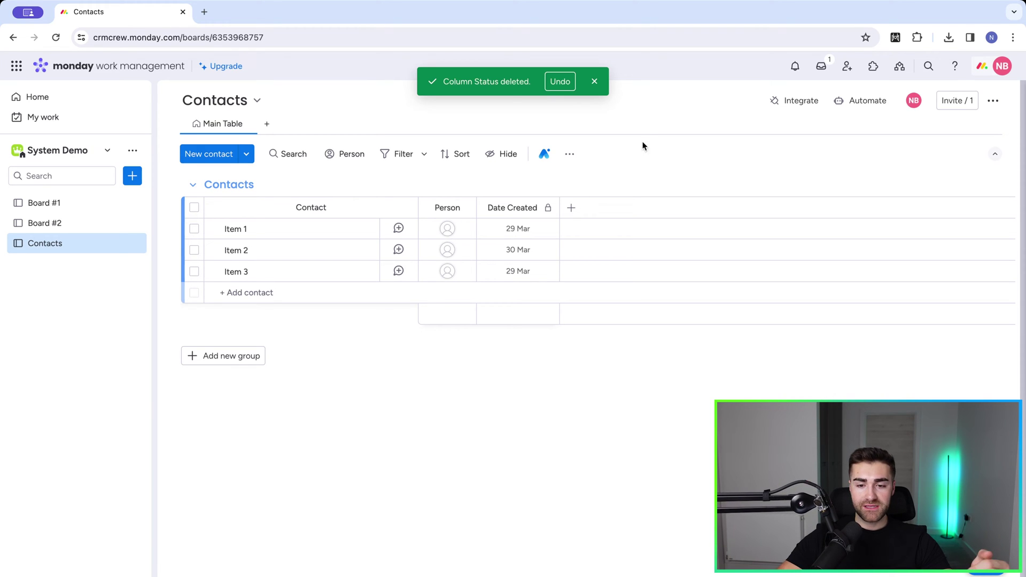
left_click(594, 81)
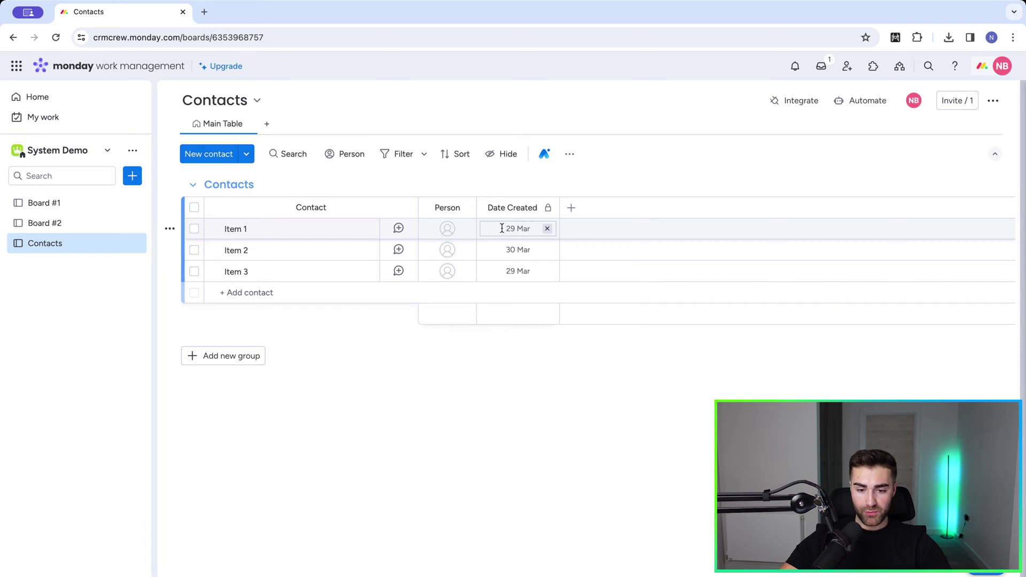
Step: Start a board automation triggered when an item is created, with a 'set date' action
left_click(862, 101)
left_click(483, 92)
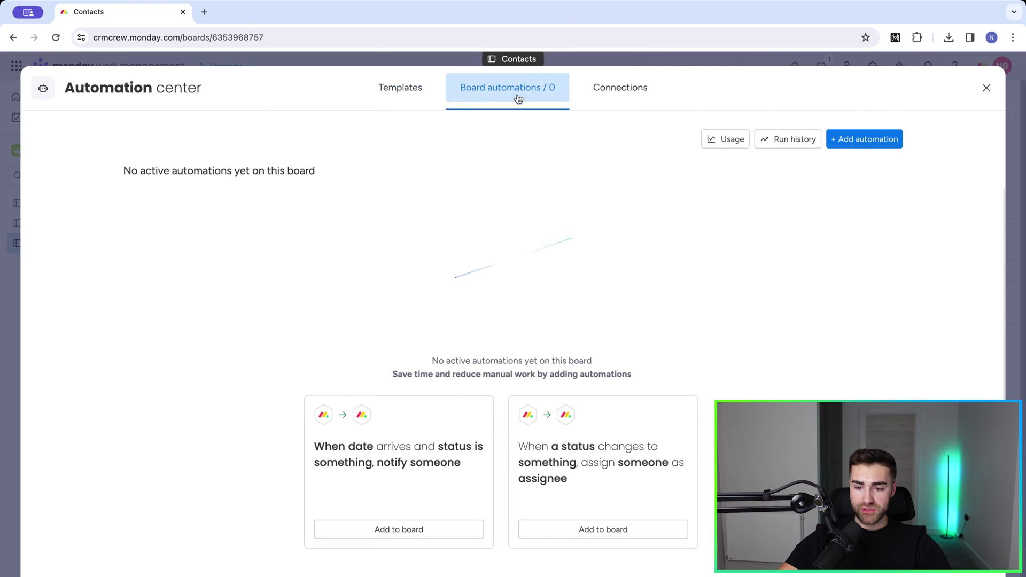
left_click(861, 139)
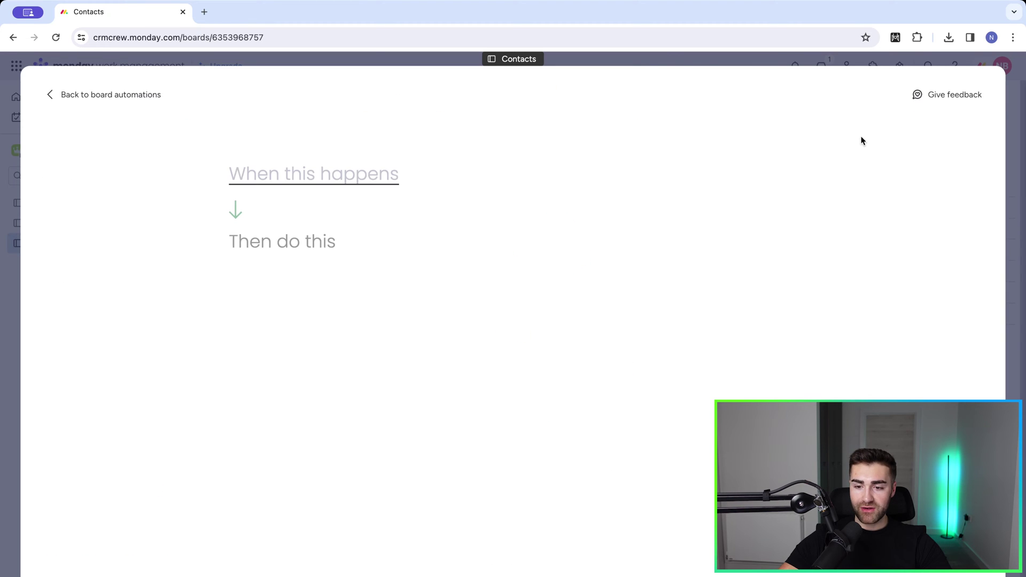
left_click(342, 173)
type("item cre")
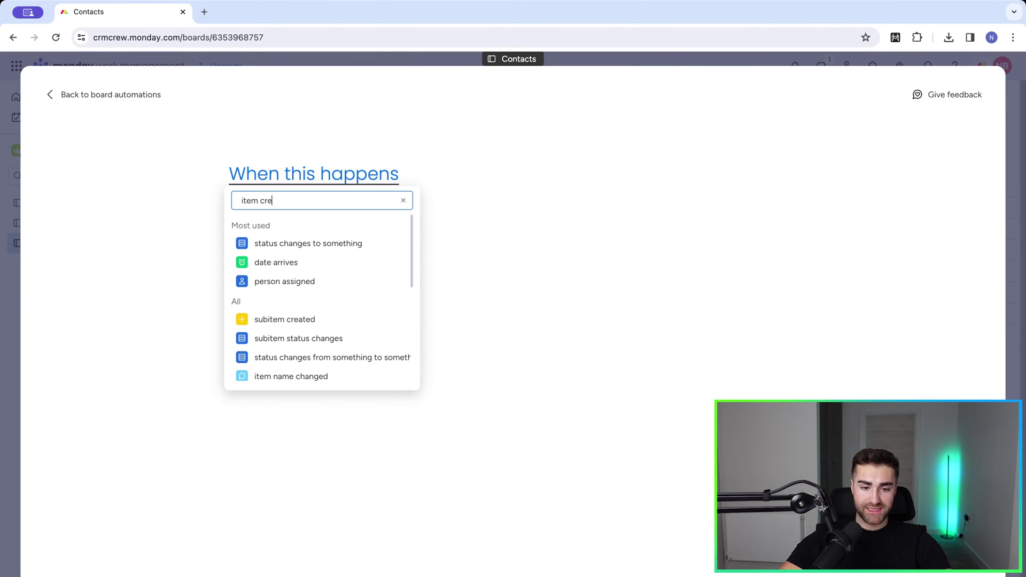
left_click(267, 261)
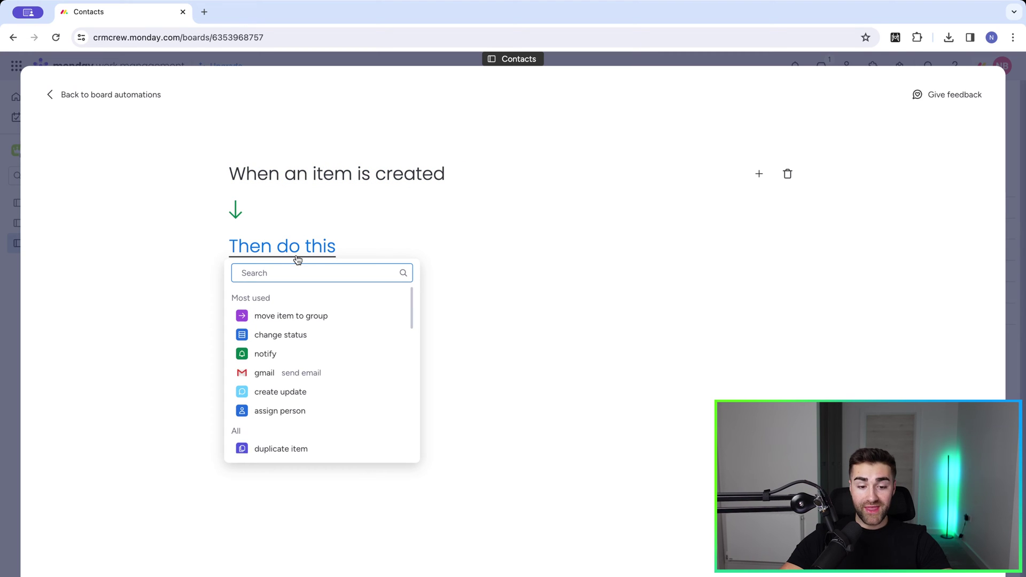
type("set date")
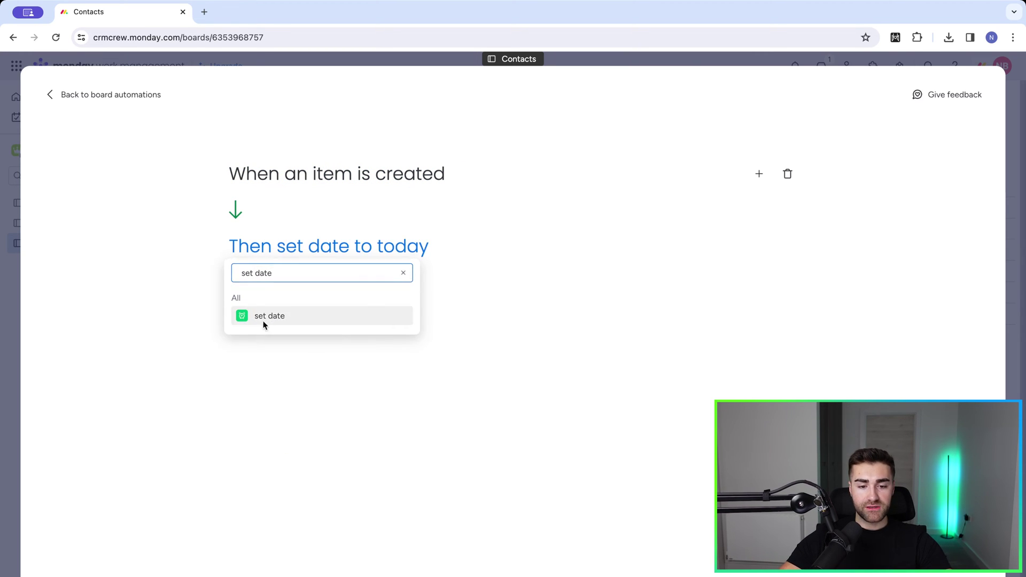
left_click(264, 320)
Step: Point the date action at the Date Created column and save the automation
left_click(329, 249)
left_click(320, 298)
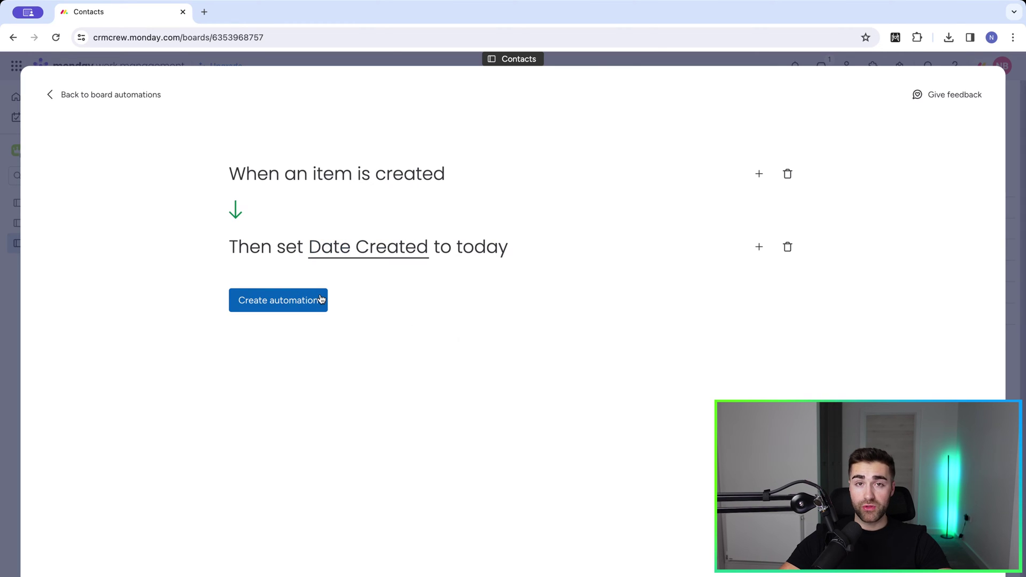
left_click(364, 247)
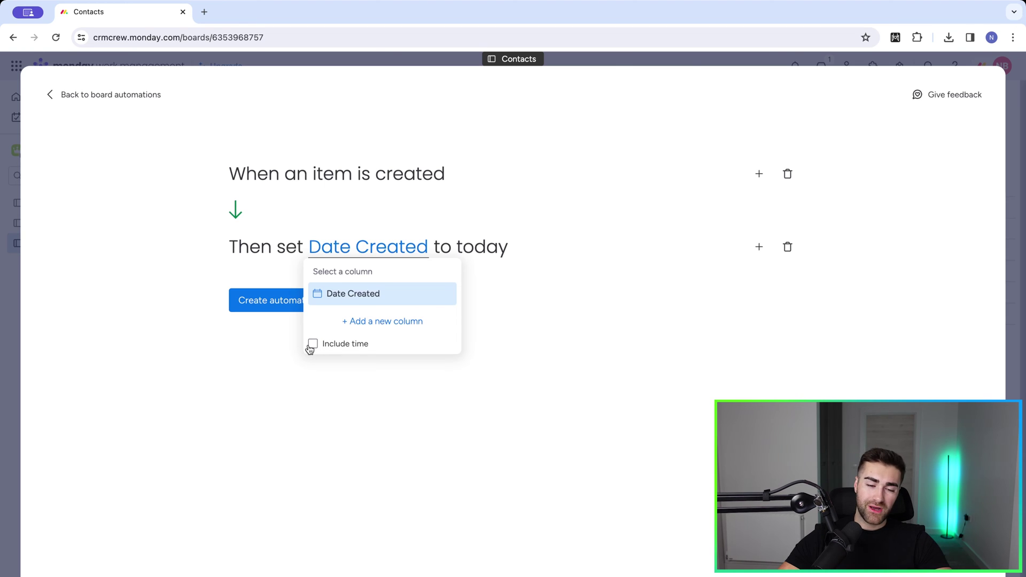
left_click(231, 485)
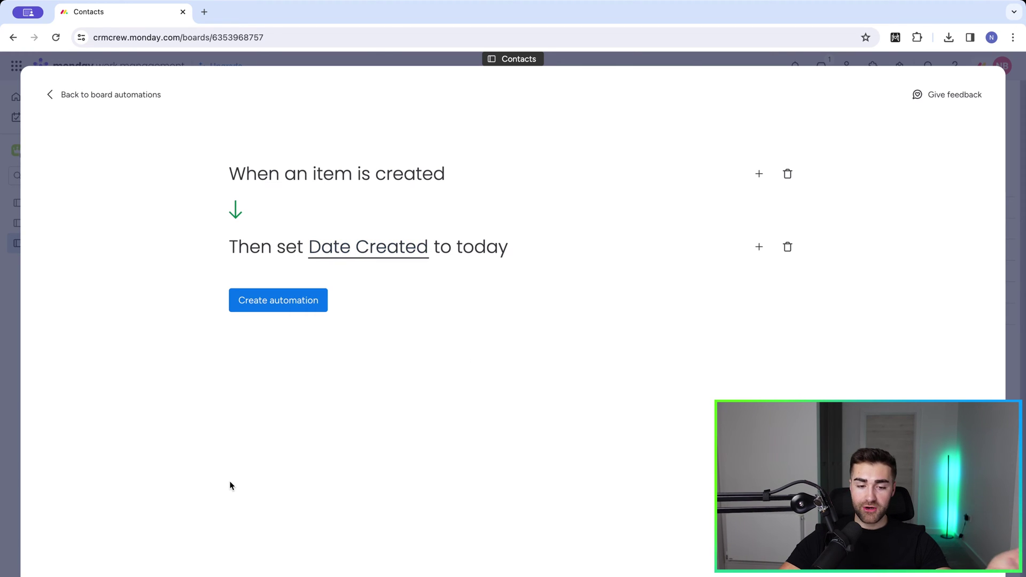
left_click(281, 300)
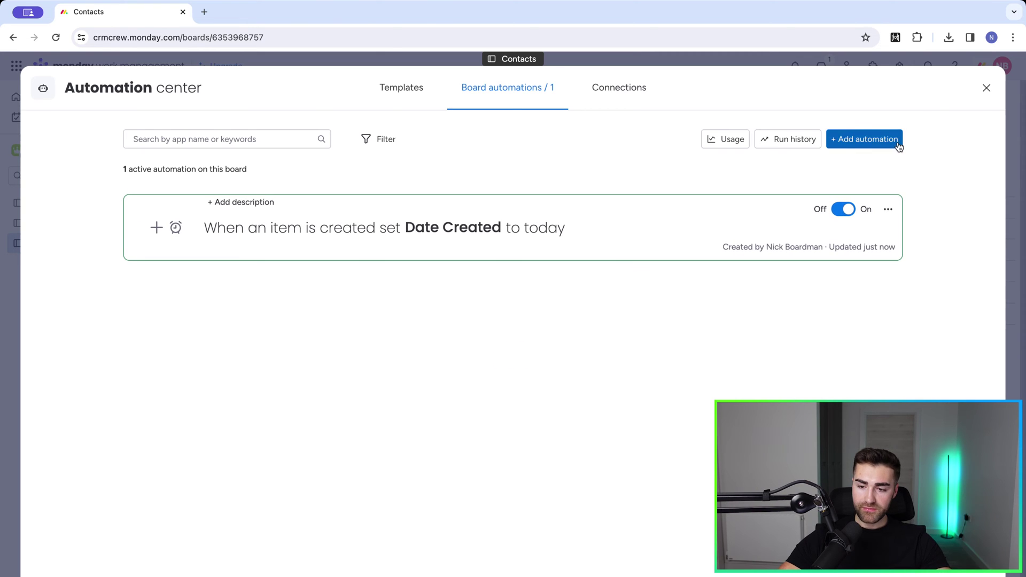
left_click(982, 92)
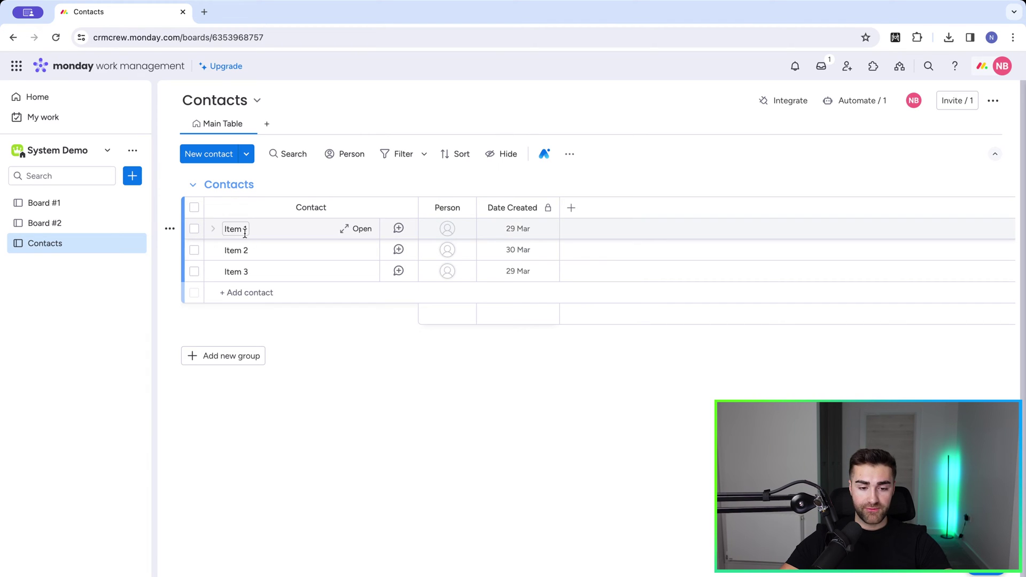
left_click(245, 233)
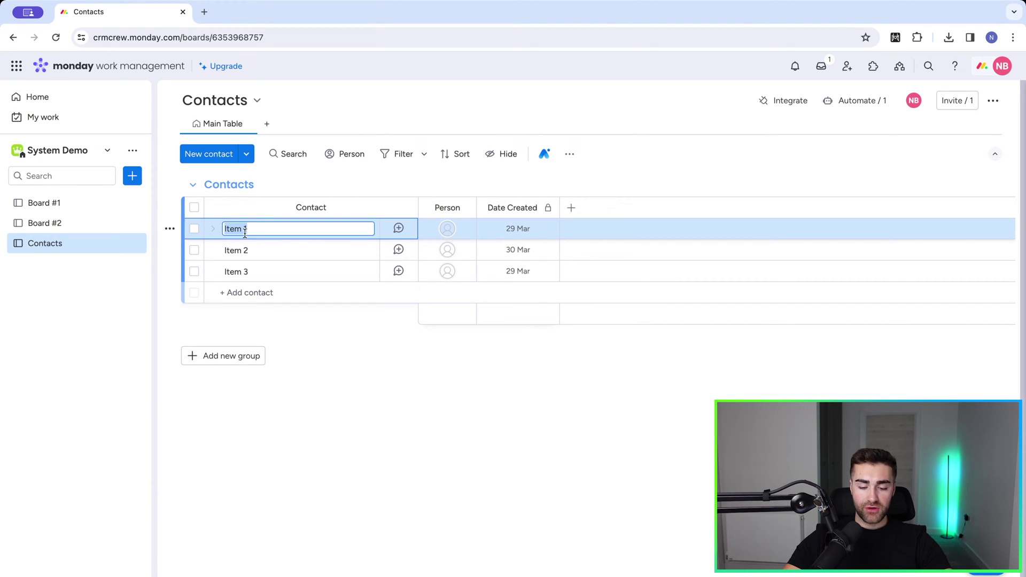
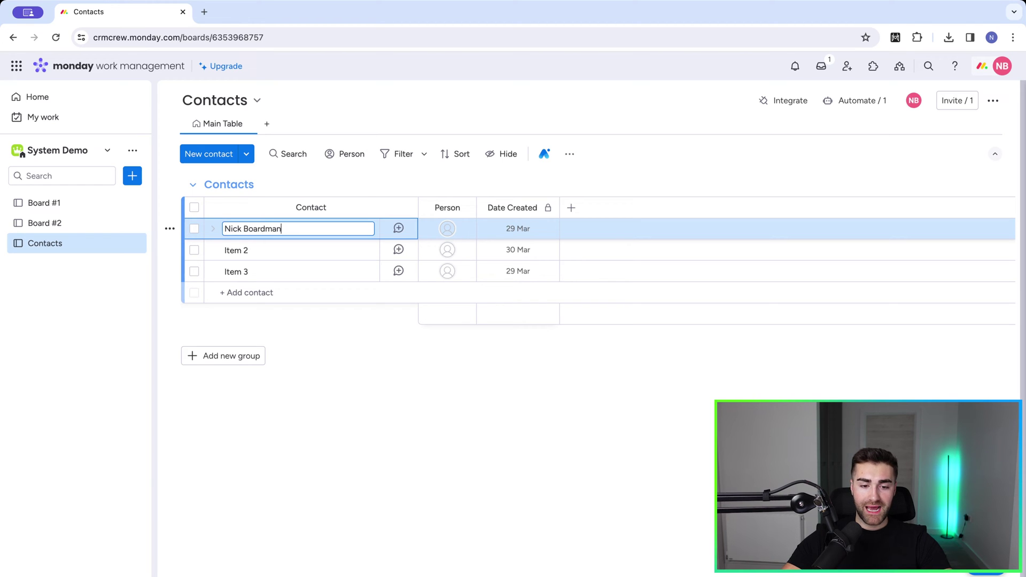
key("Return")
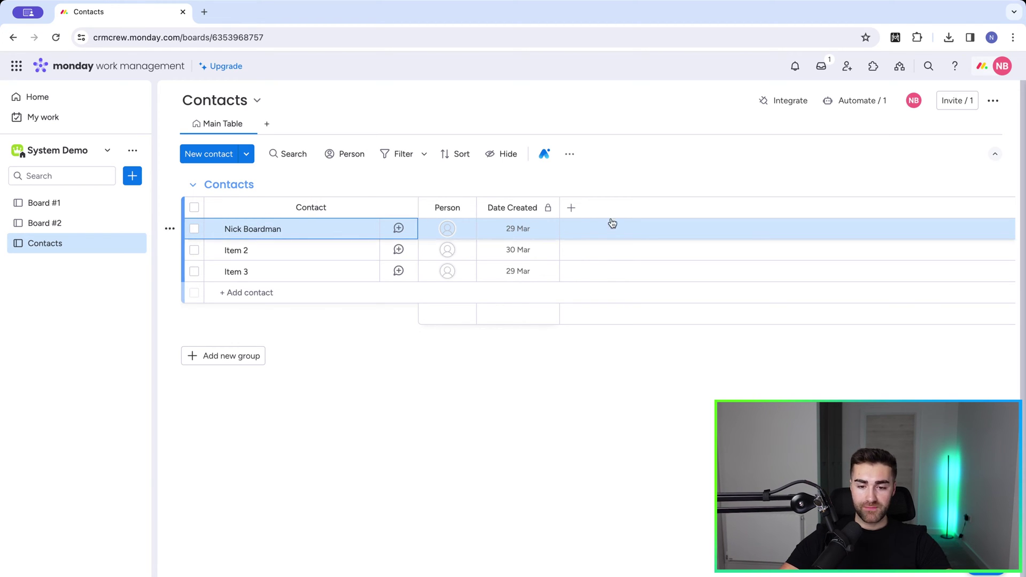
Step: Add a 'First Name' text column before Date Created and select Nick's First Name cell
left_click(572, 208)
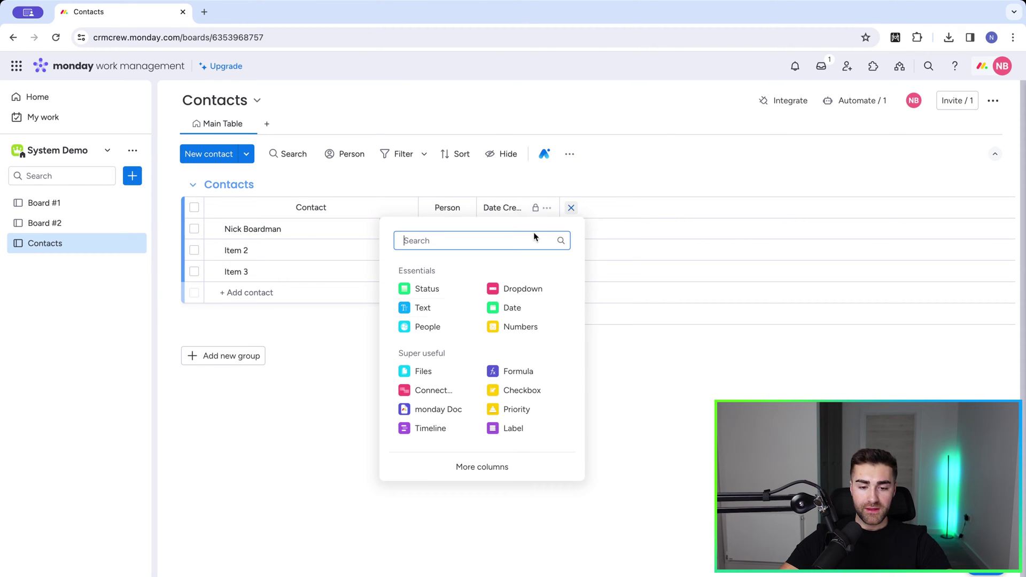
left_click(414, 309)
left_click(601, 207)
type("First Name")
key("Return")
left_click_drag(600, 207, 502, 212)
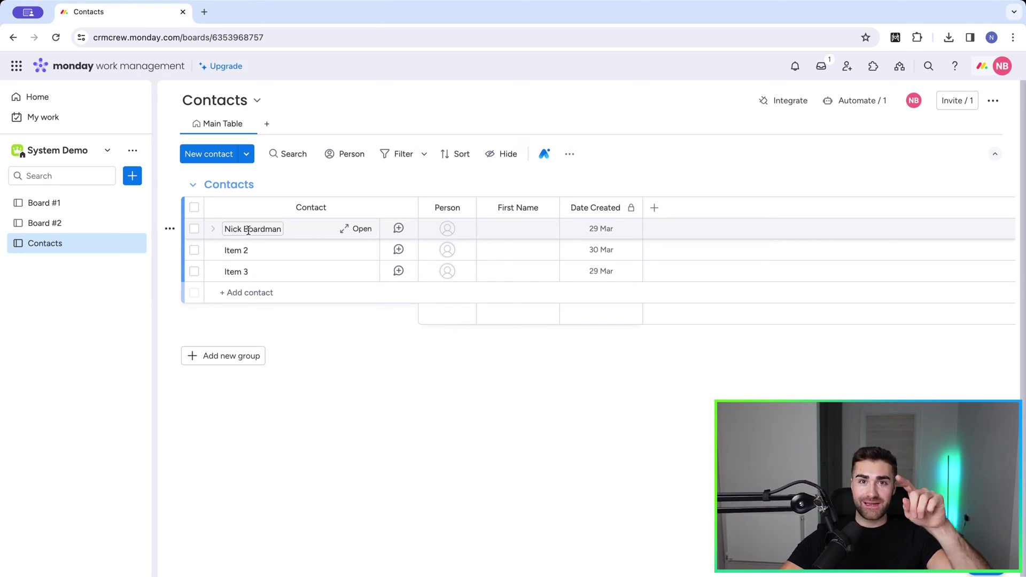
left_click(510, 230)
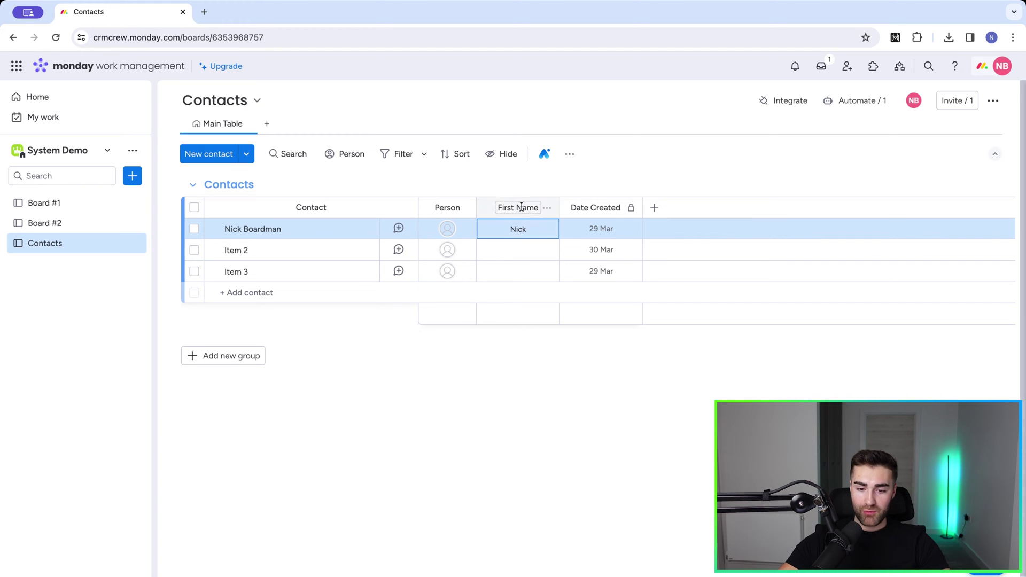
Step: Add a 'Last Name' text column ahead of Date Created, leaving Nick's First Name cell empty
left_click(654, 208)
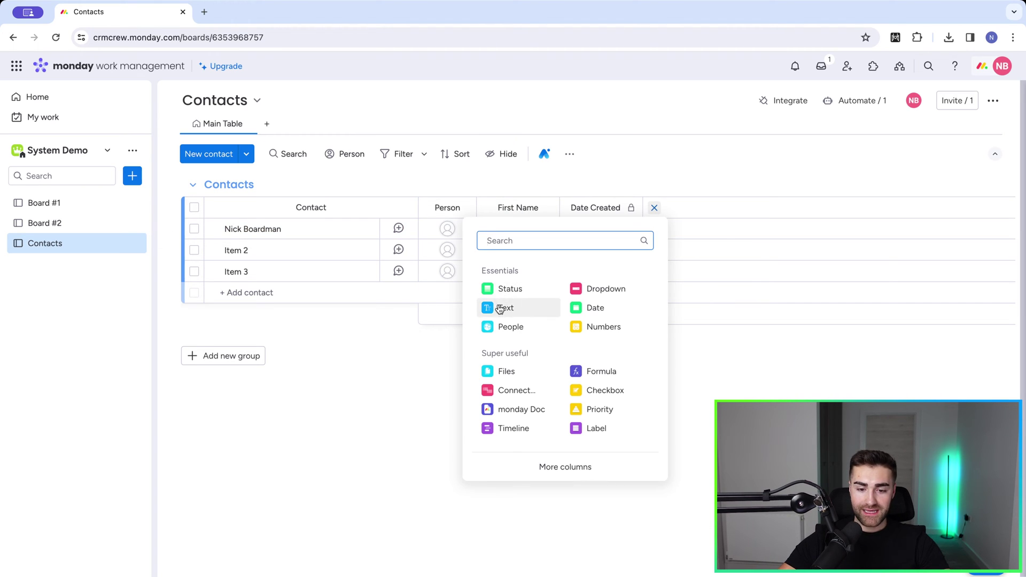
left_click(501, 307)
left_click(684, 209)
type("KLa")
type("st Name")
key("Return")
left_click_drag(656, 202, 587, 205)
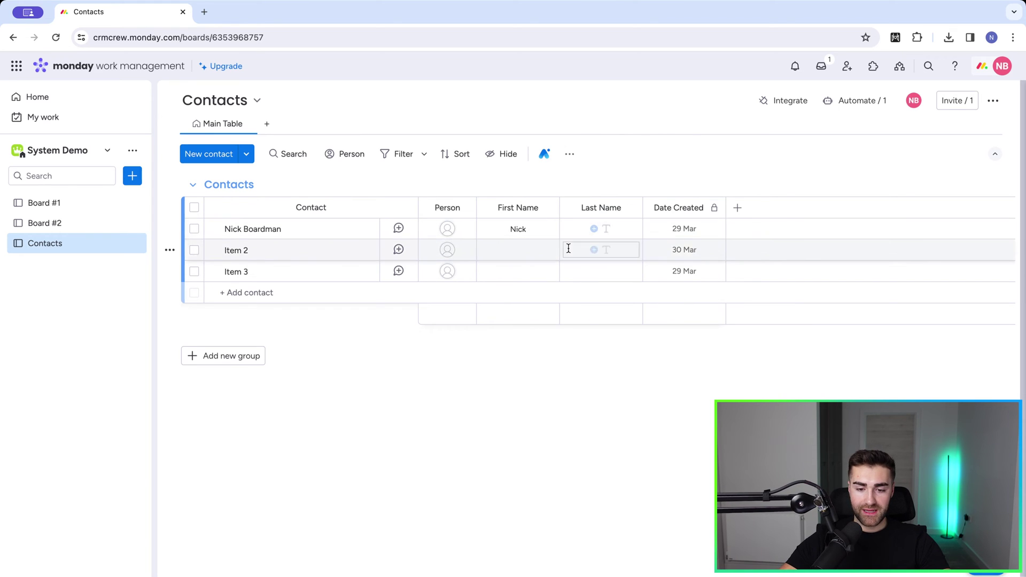
left_click(529, 229)
left_click(661, 171)
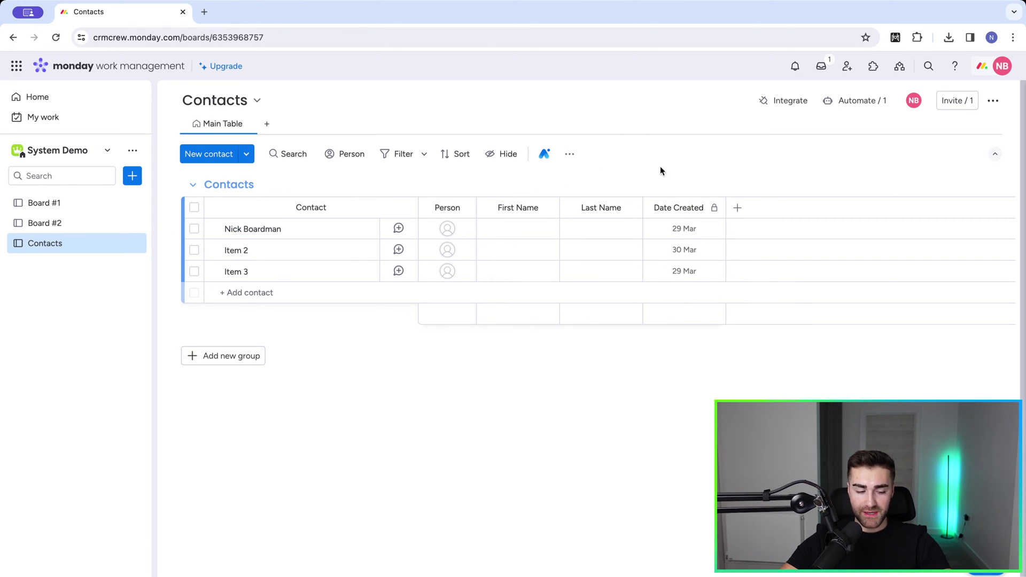
left_click(631, 209)
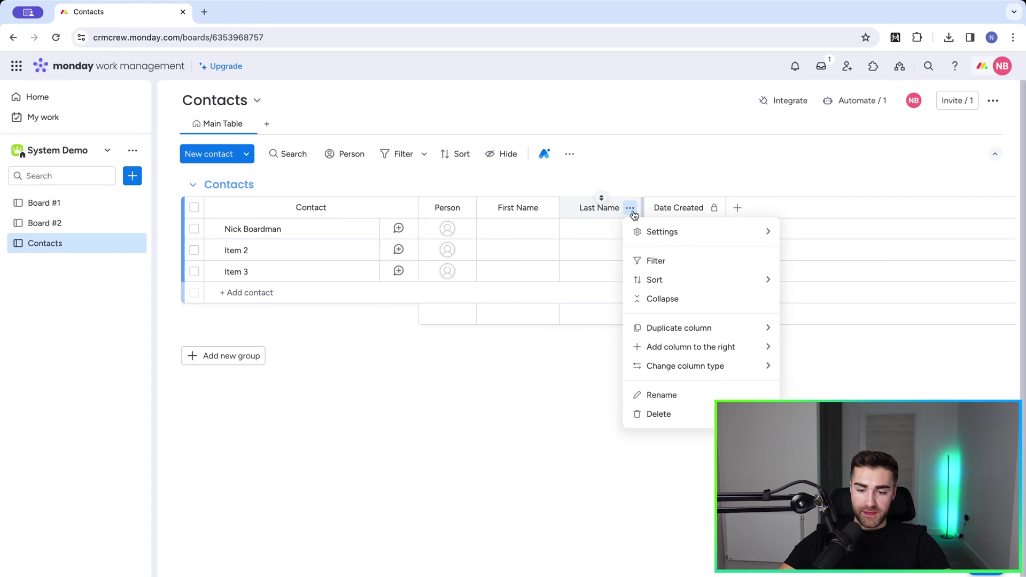
left_click(810, 202)
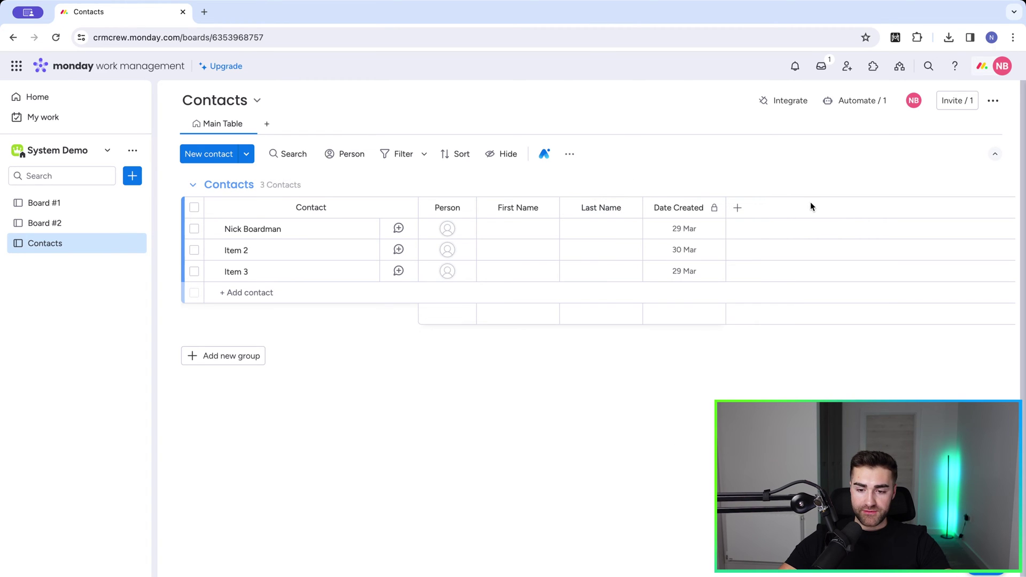
Step: Add Email and Phone columns, placing both before Date Created
left_click(736, 207)
type("email")
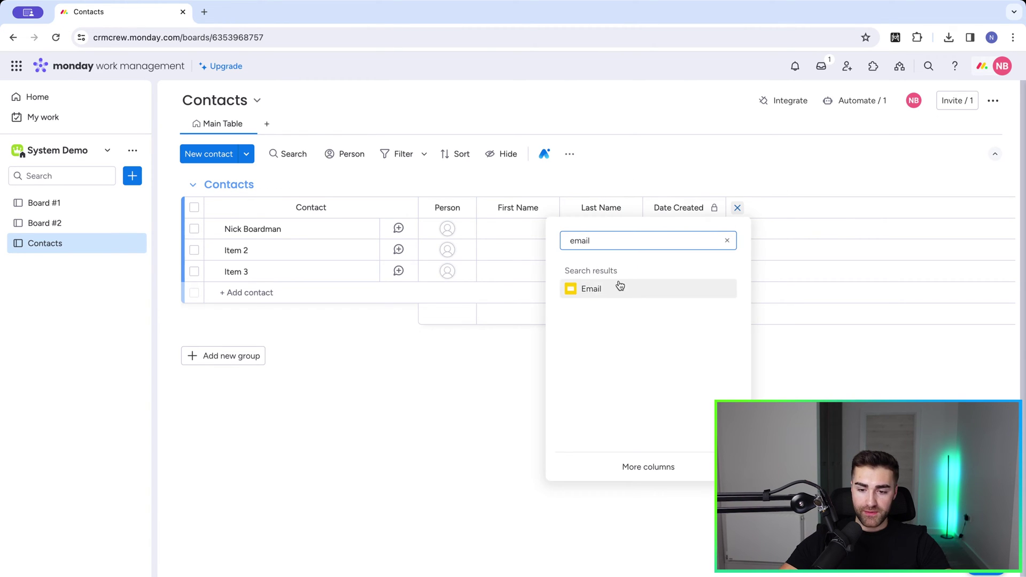
left_click(613, 287)
left_click_drag(733, 207, 687, 203)
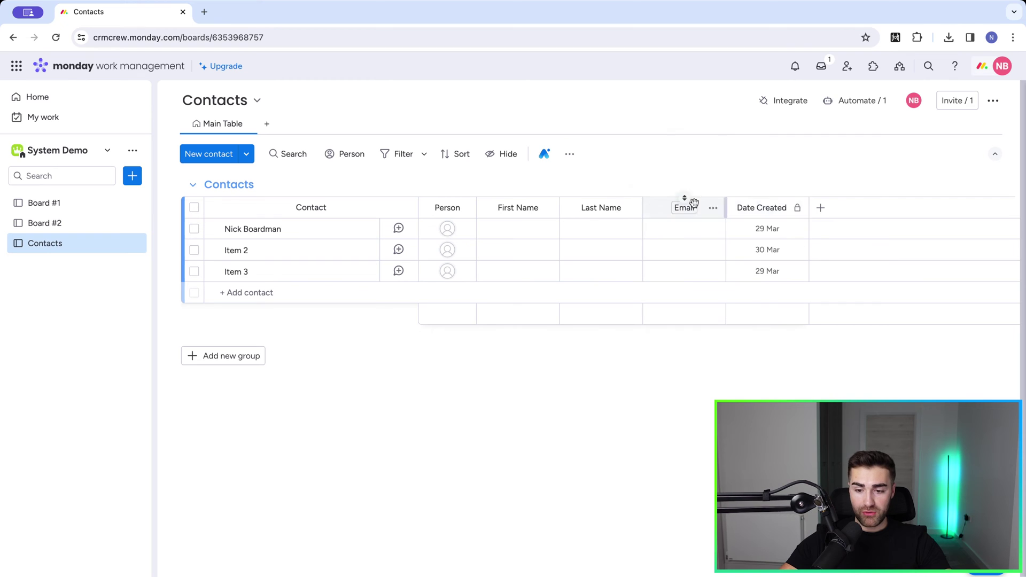
left_click(821, 208)
type("phone n")
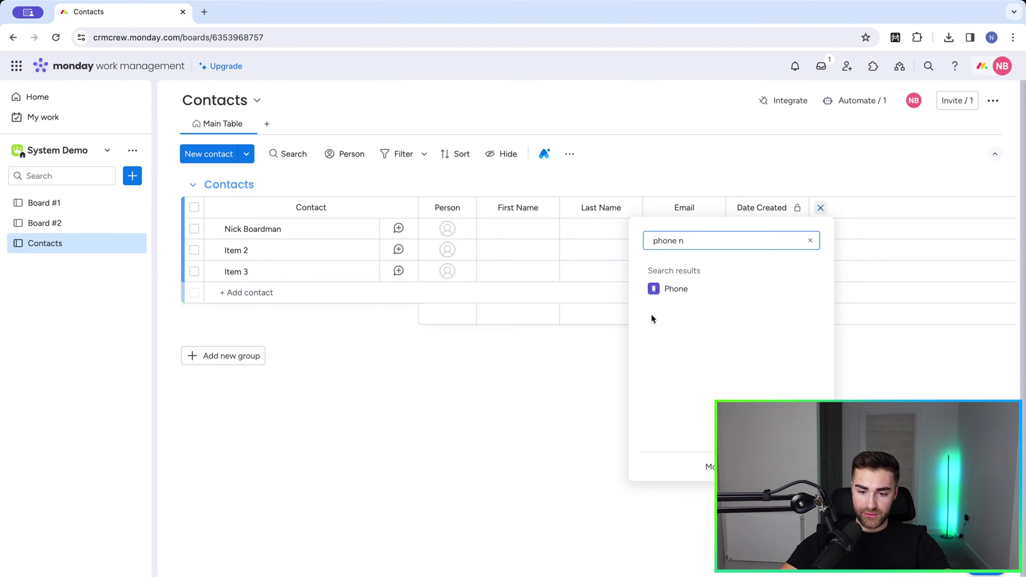
left_click(673, 288)
left_click_drag(821, 200, 748, 204)
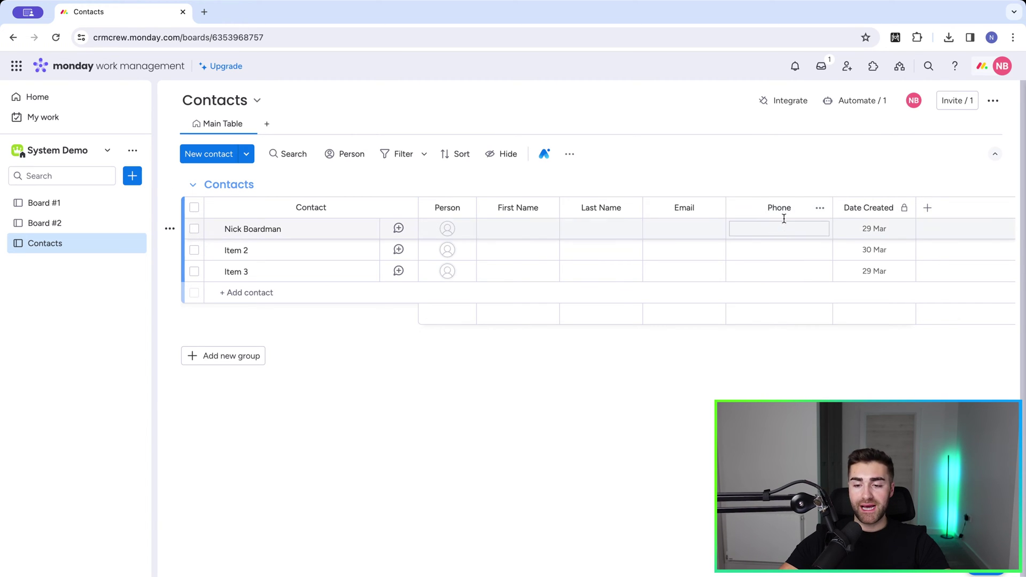
Step: Add a Location column from the full column catalogue
scroll(784, 218, "right", 1)
scroll(784, 218, "left", 1)
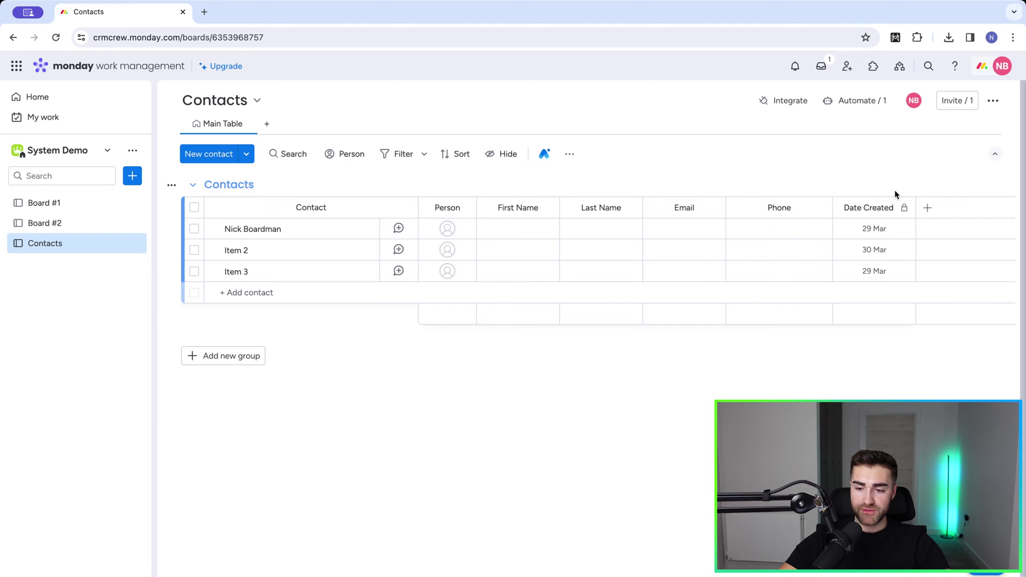
left_click(928, 207)
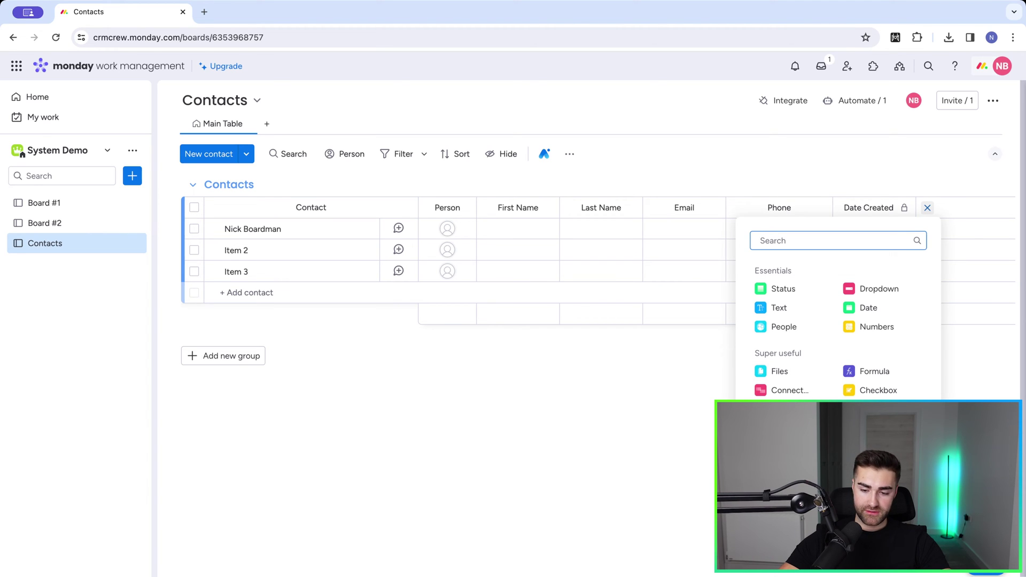
left_click(838, 443)
left_click(241, 97)
type("address")
key("BackSpace")
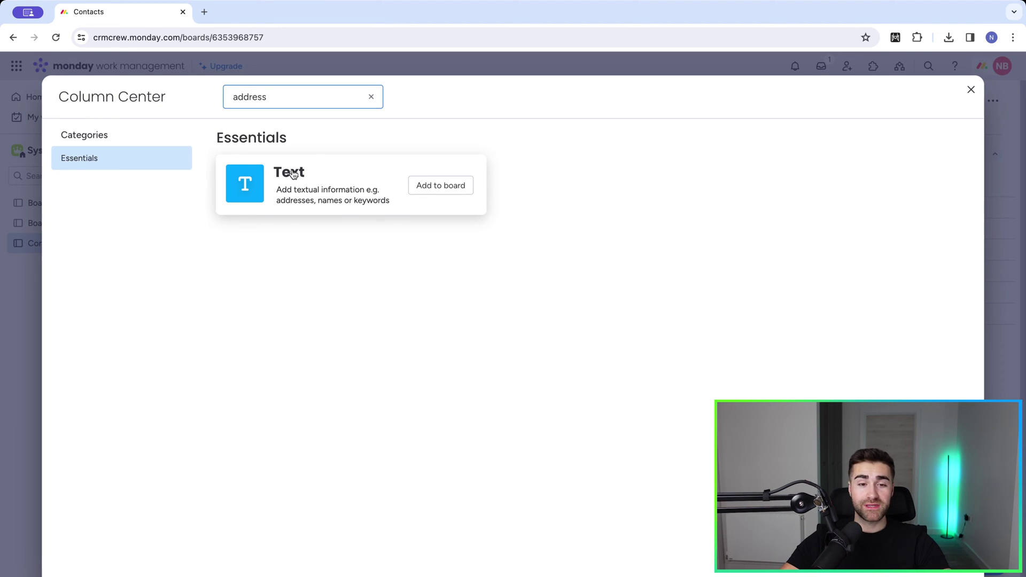
key("ctrl+a")
key("BackSpace")
type("location")
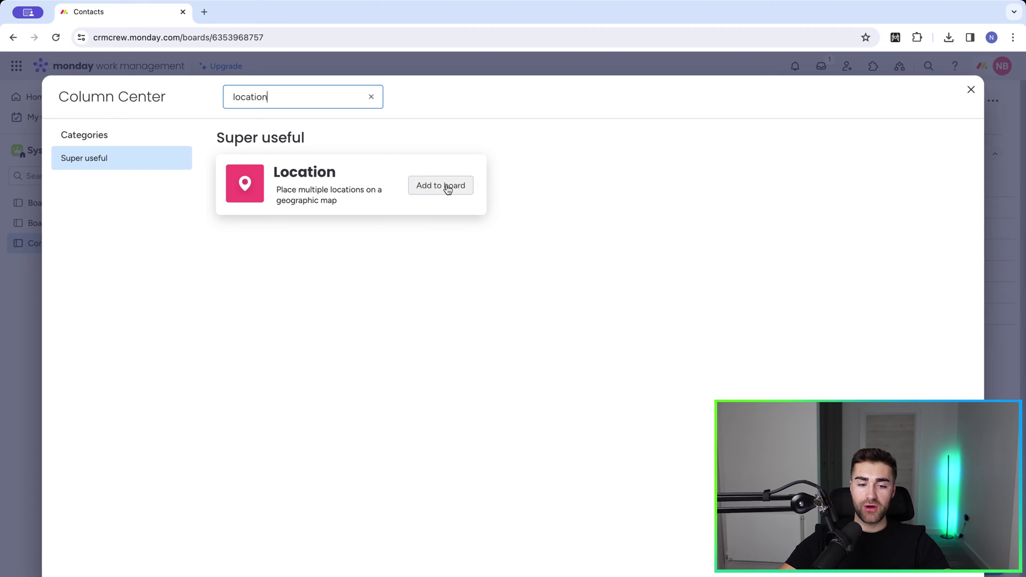
left_click(446, 187)
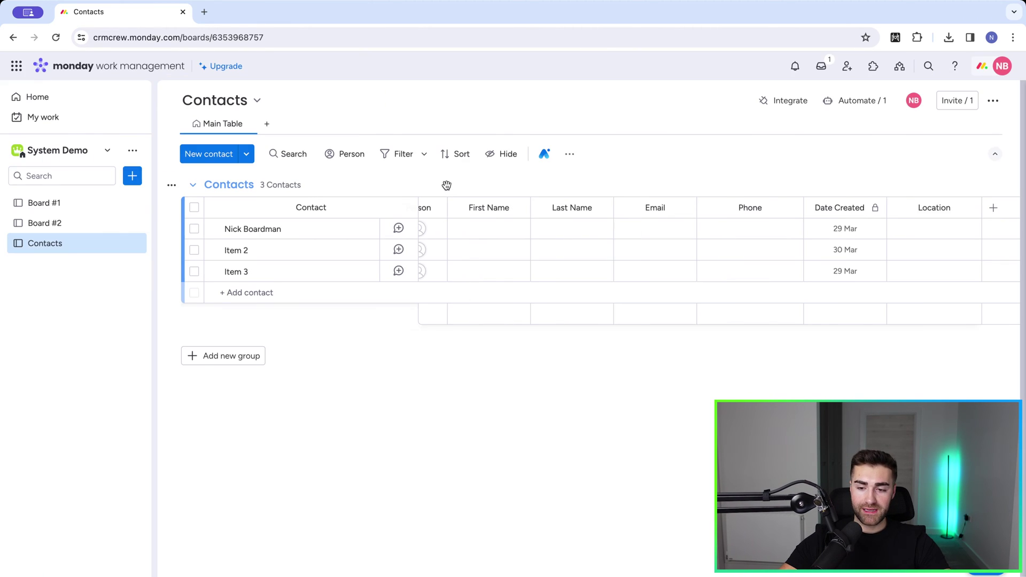
left_click_drag(909, 210, 850, 211)
left_click(853, 229)
type("London")
key("Return")
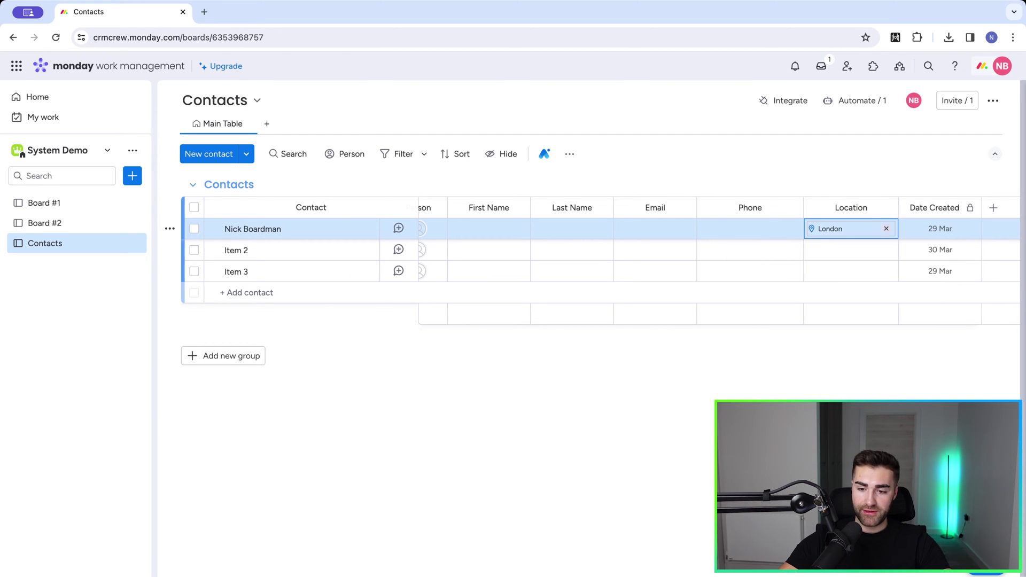
left_click(776, 162)
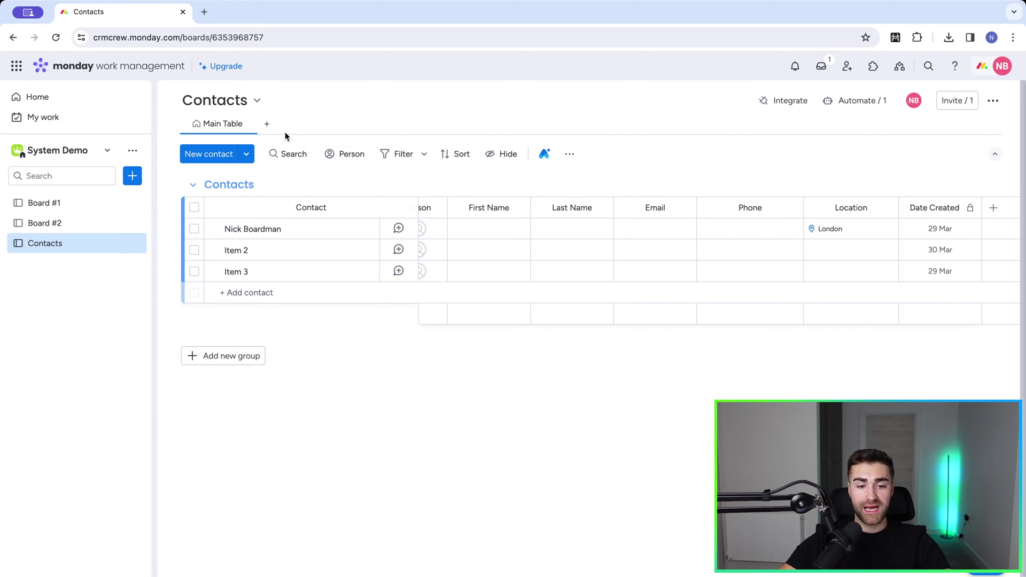
Step: Add a full-screen Map view to the Contacts board
left_click(267, 124)
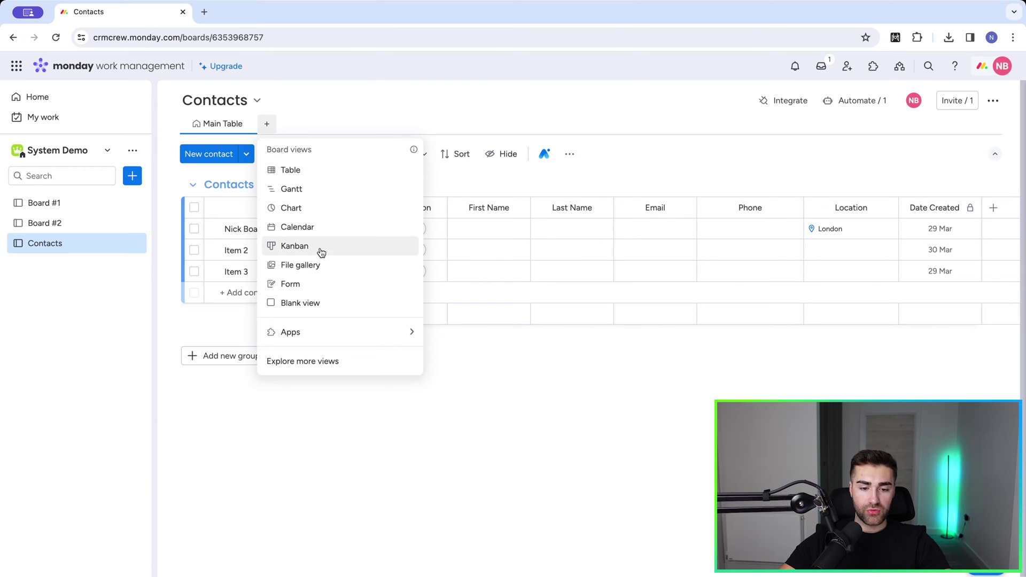
left_click(298, 362)
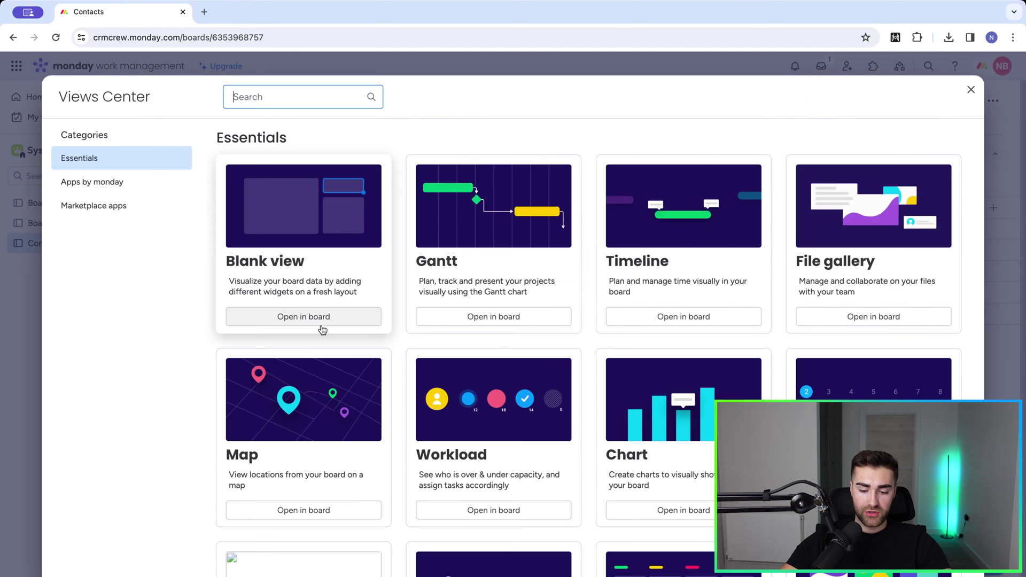
type("map")
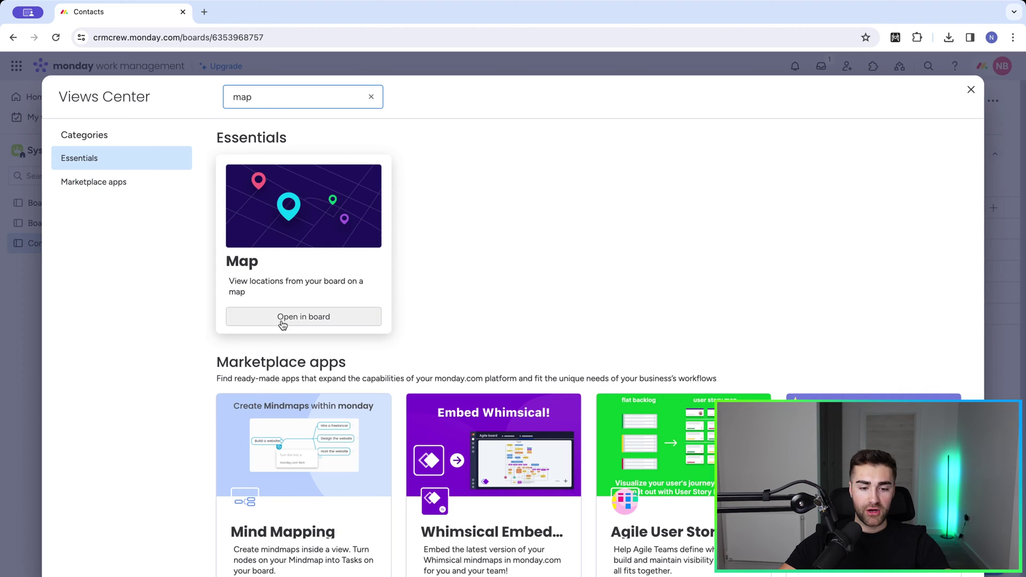
left_click(283, 319)
left_click(358, 197)
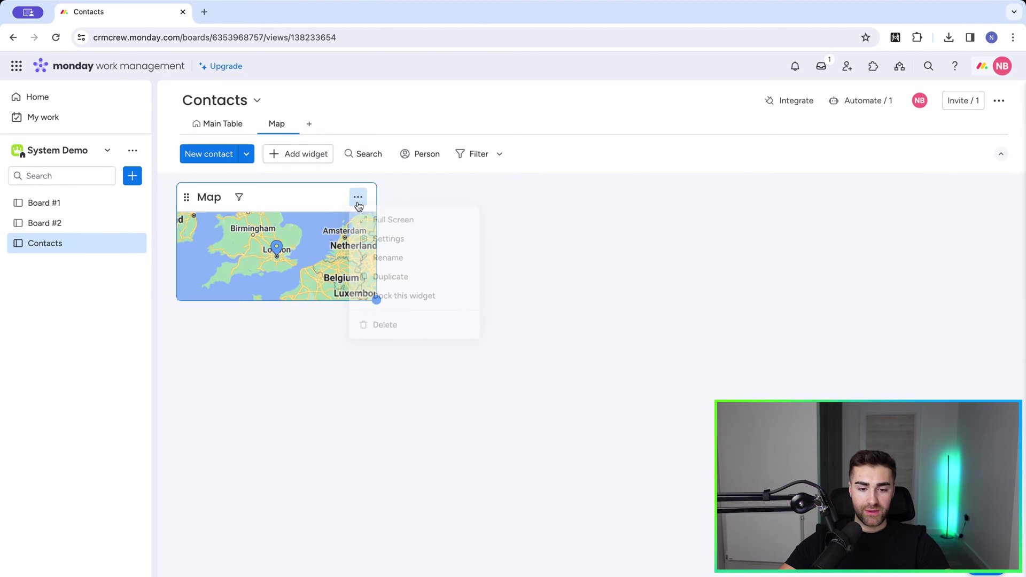
left_click(428, 300)
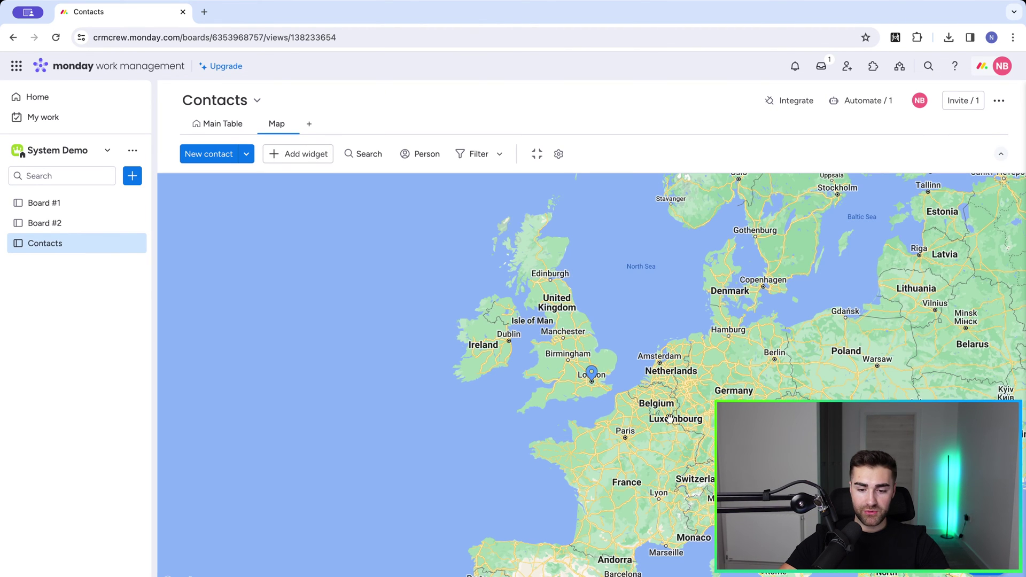
Step: Zoom and pan the map around the London pin toward North America
scroll(594, 374, "down", 3)
scroll(596, 375, "down", 5)
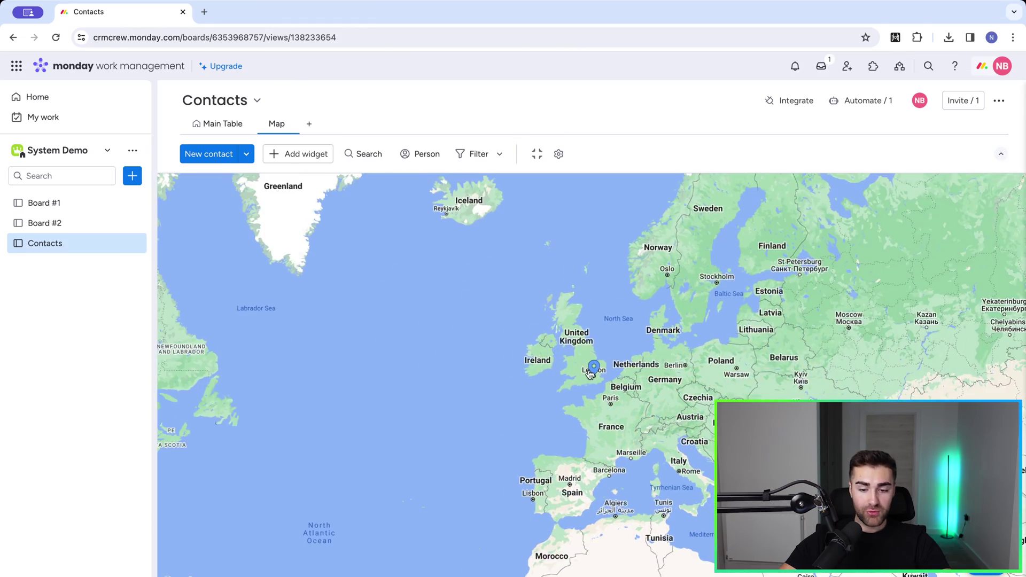
scroll(590, 373, "up", 2)
scroll(590, 373, "up", 4)
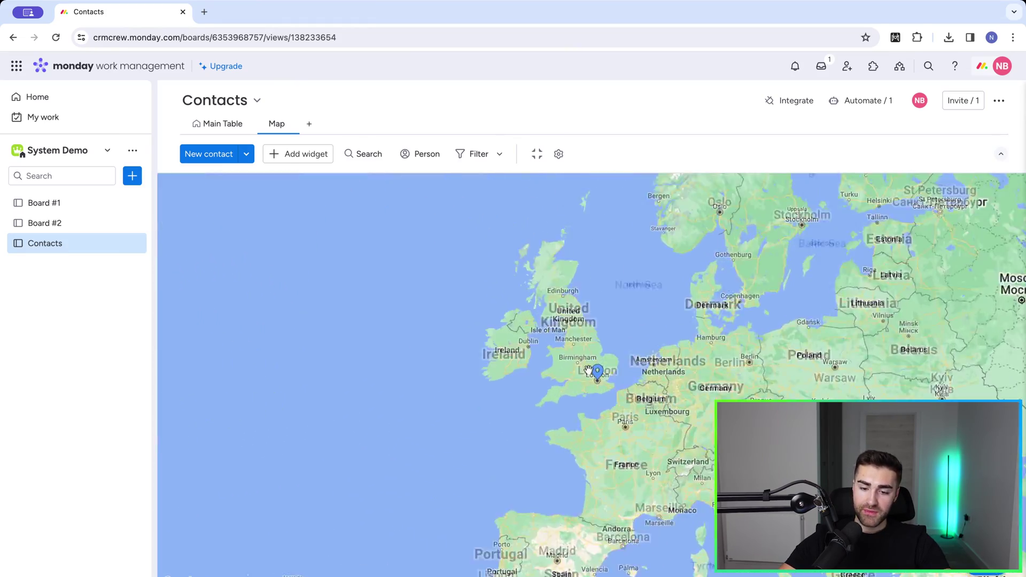
scroll(647, 448, "down", 5)
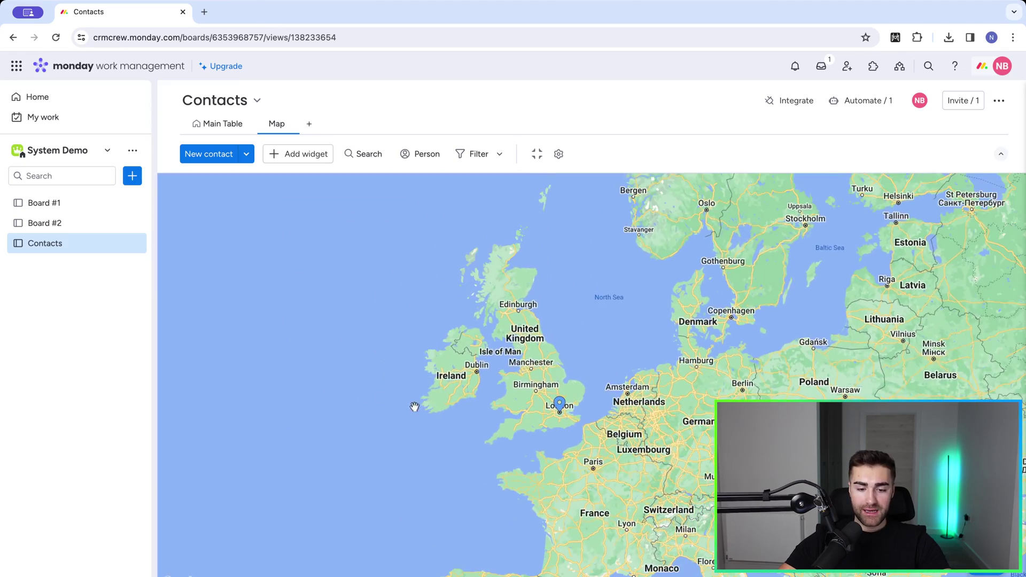
left_click_drag(415, 405, 410, 224)
scroll(406, 377, "down", 3)
left_click_drag(360, 389, 692, 390)
left_click_drag(368, 440, 446, 442)
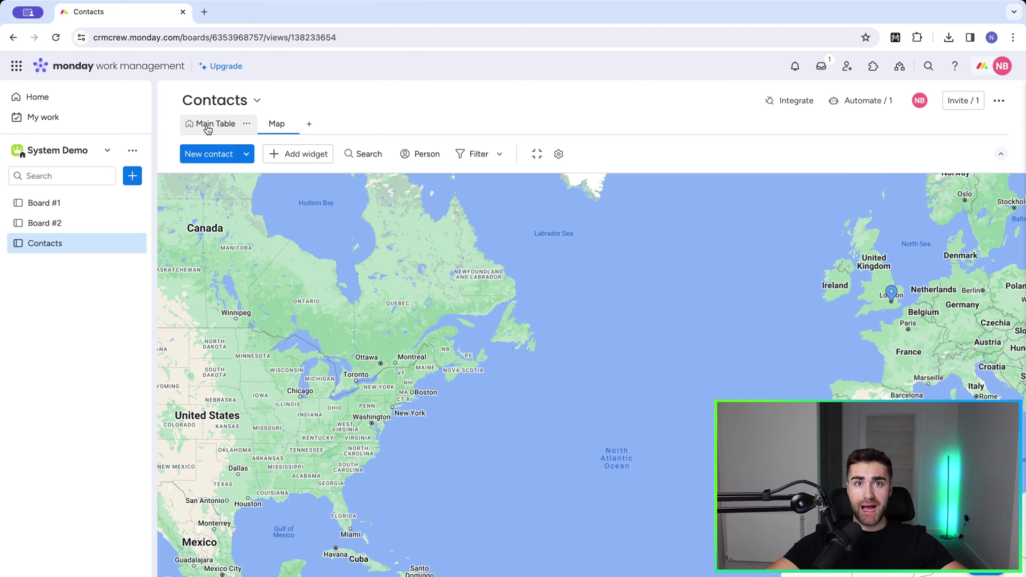
Step: Back on the main table, add a 'Company Name' text column to the right of Location
left_click(208, 125)
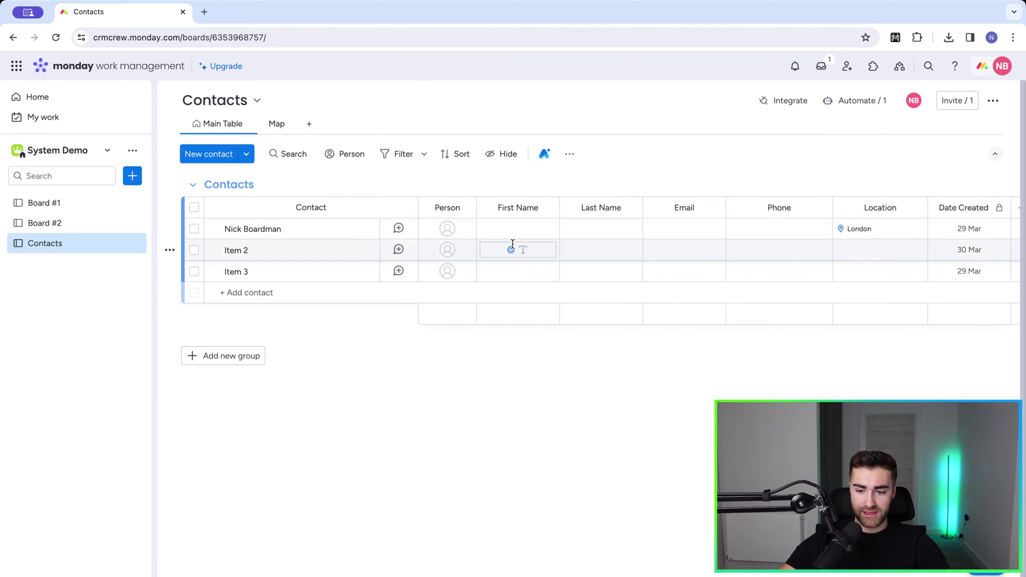
scroll(662, 251, "right", 2)
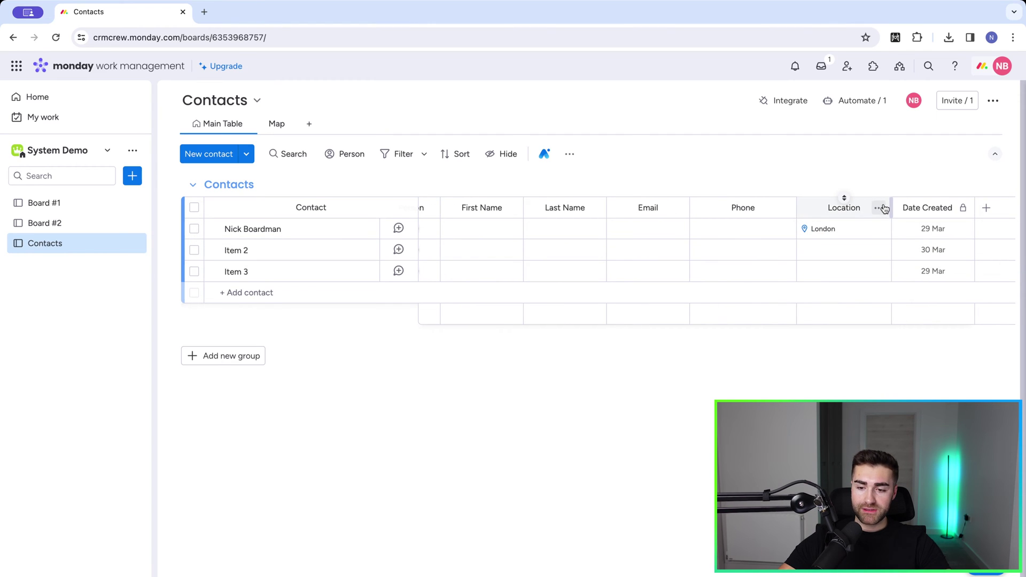
left_click(879, 208)
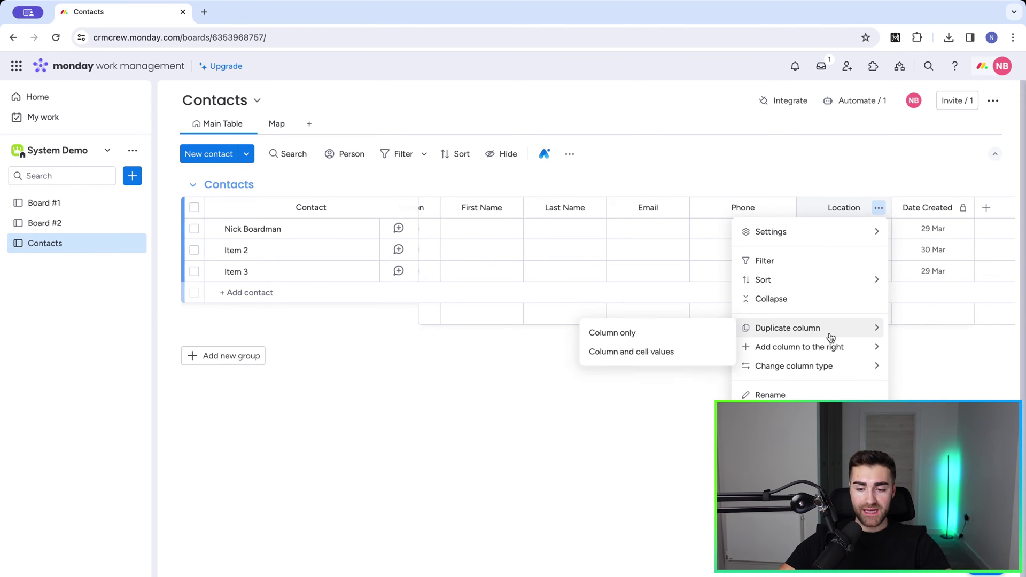
mouse_move(827, 354)
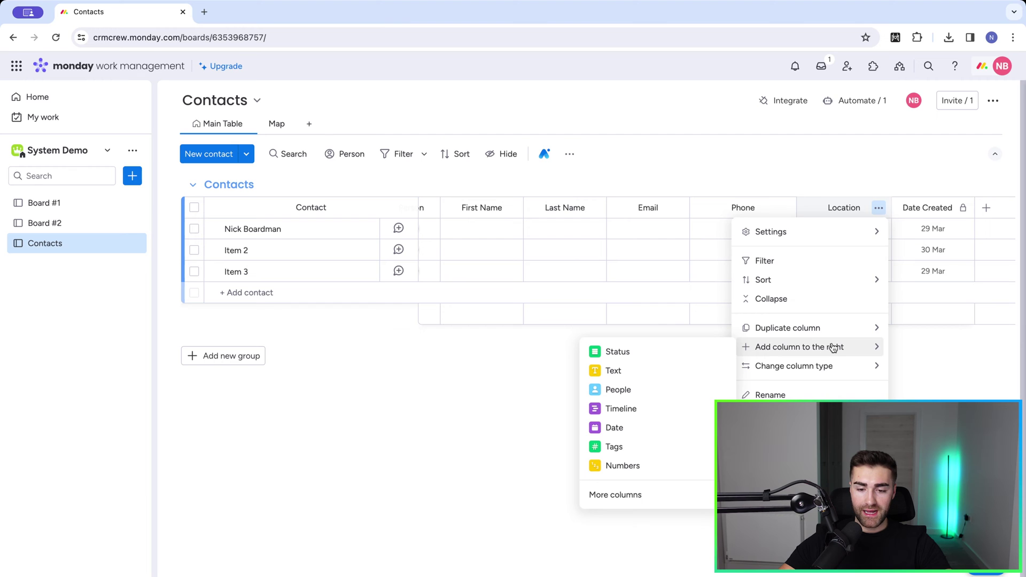
left_click(672, 495)
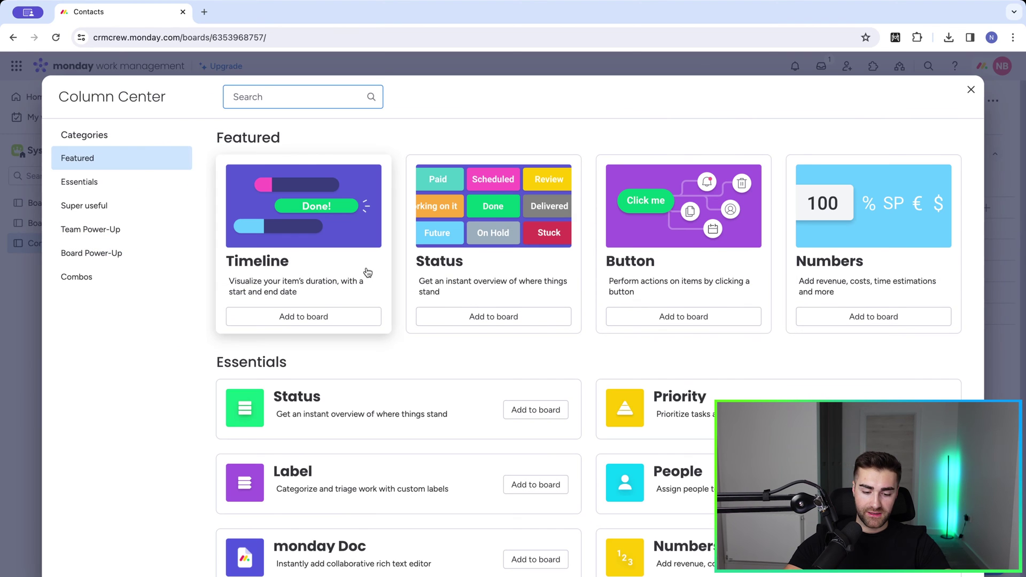
type("text")
left_click(726, 182)
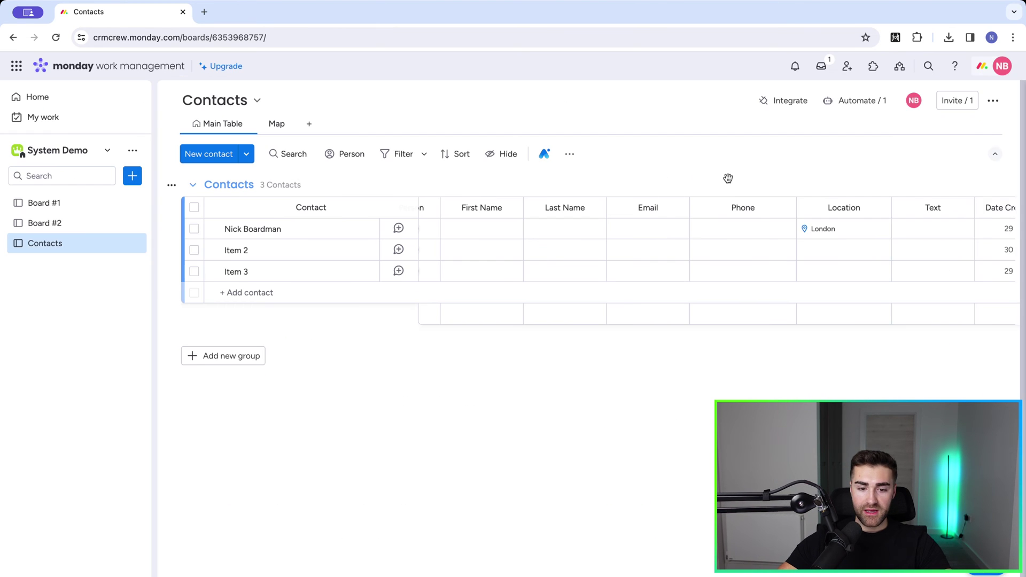
left_click(933, 209)
type("Company Name")
key("Return")
scroll(932, 261, "right", 2)
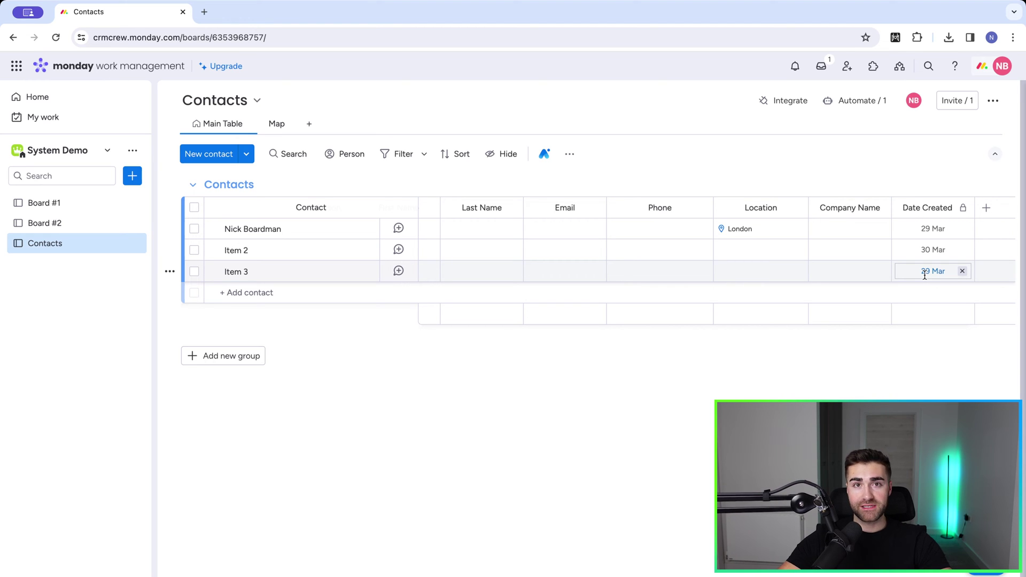
scroll(488, 256, "left", 1)
scroll(489, 256, "left", 2)
scroll(488, 252, "right", 2)
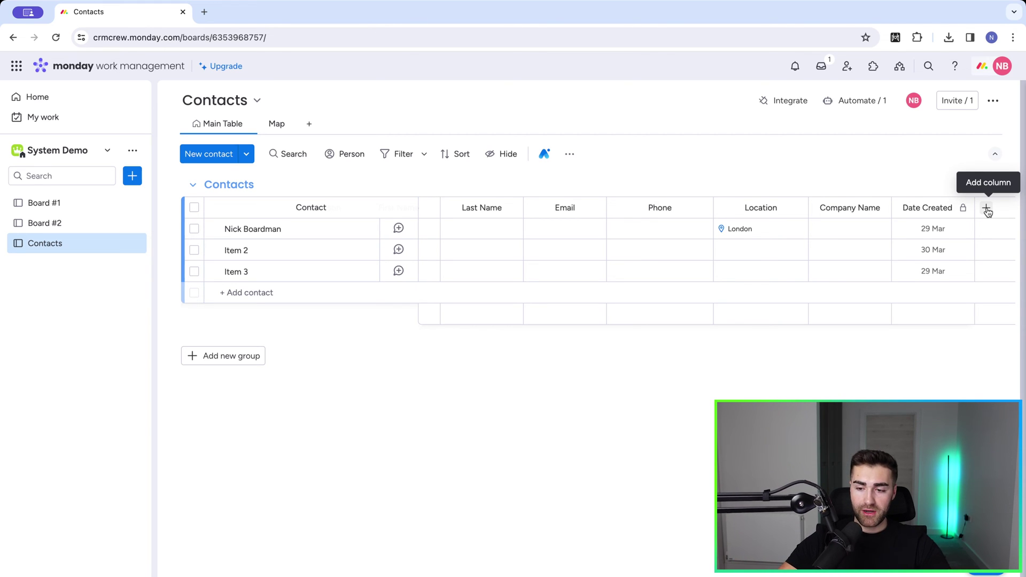
Step: Add a new Status column and enter C-Suite as its first label
left_click(986, 208)
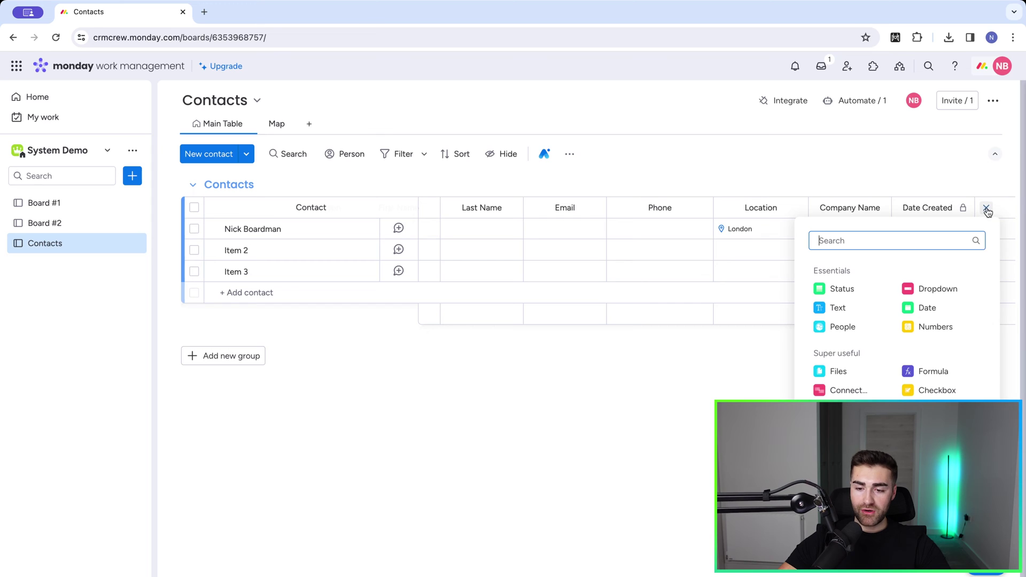
left_click(847, 292)
left_click(966, 232)
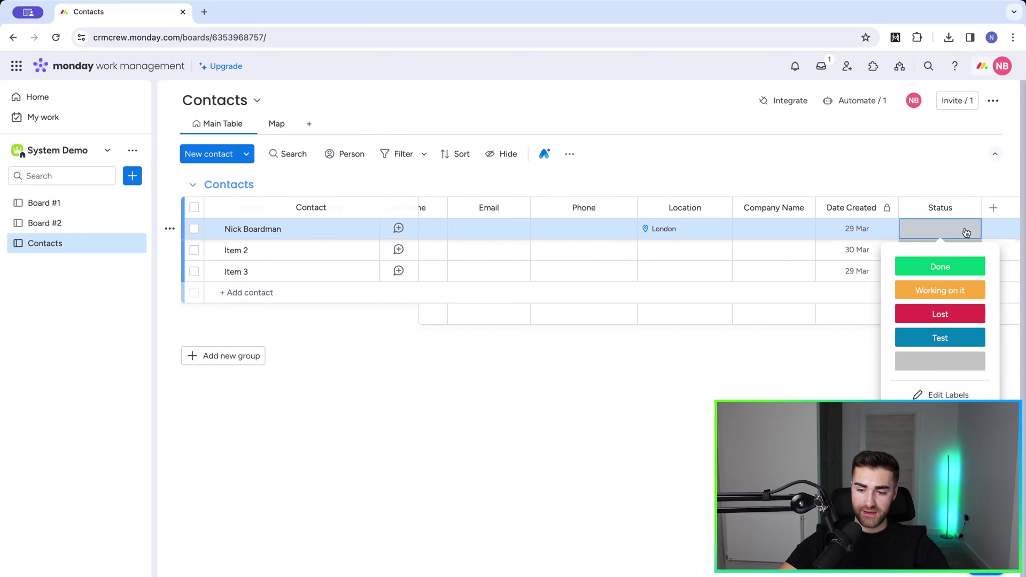
left_click(925, 393)
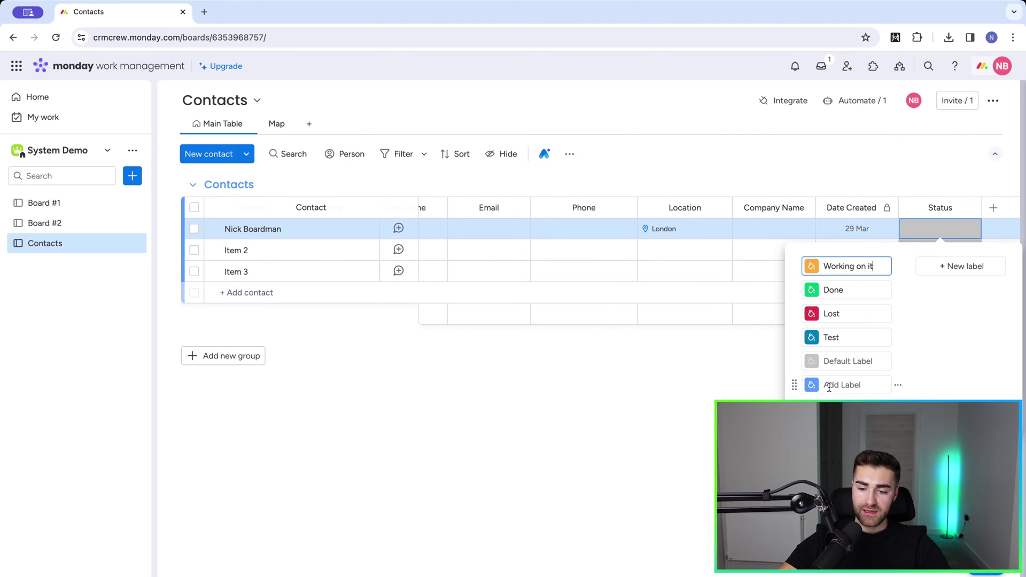
left_click(828, 389)
type("Owner")
key("BackSpace")
key("BackSpace")
key("BackSpace")
key("BackSpace")
key("BackSpace")
type("C")
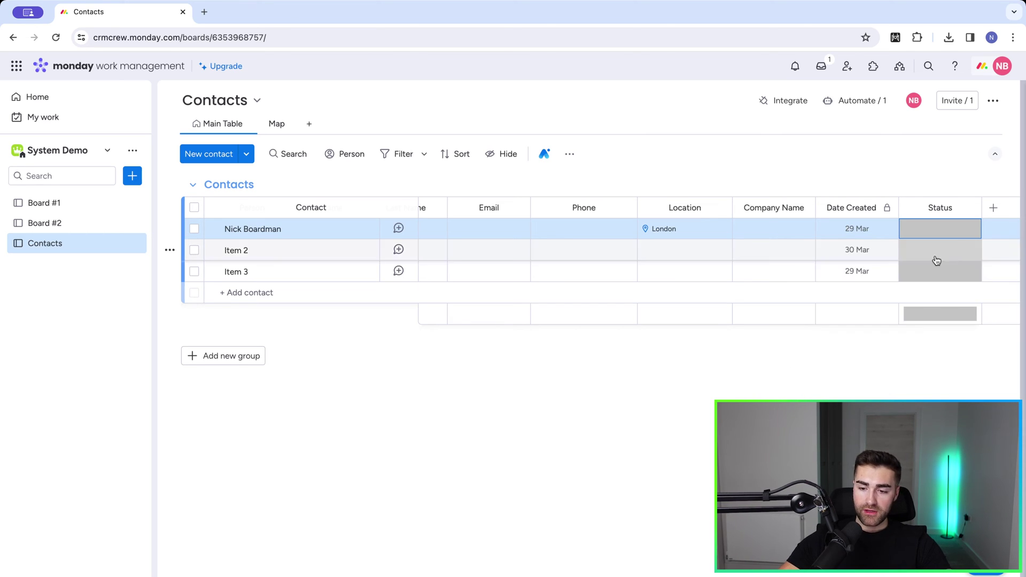
Step: Add Director and Management labels to the status column
left_click(942, 228)
left_click(939, 398)
left_click(951, 266)
type("Director")
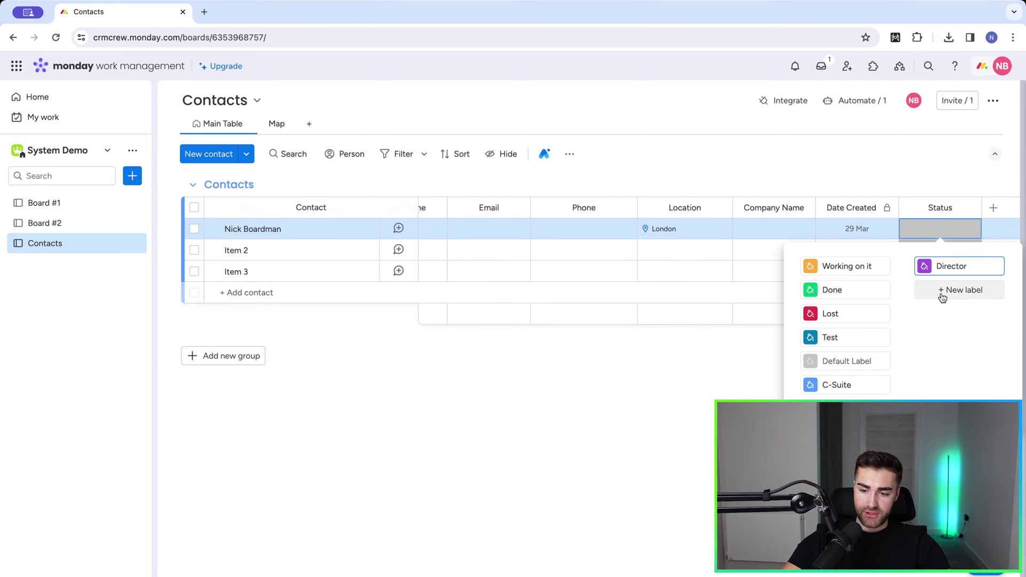
left_click(943, 291)
type("Management")
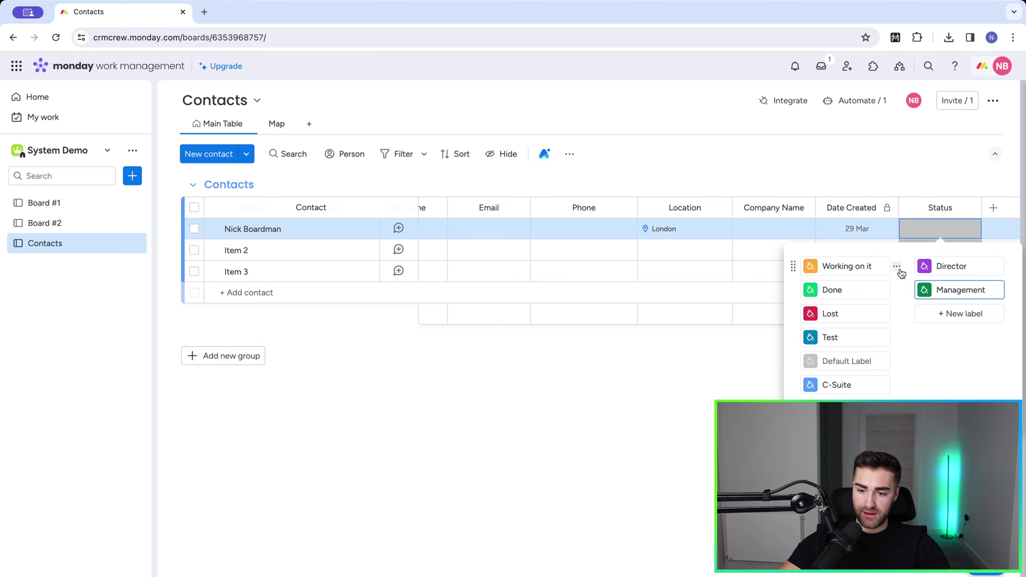
Step: Delete the Working on it, Done, Lost and Test labels and apply the label set
left_click(896, 267)
left_click(851, 296)
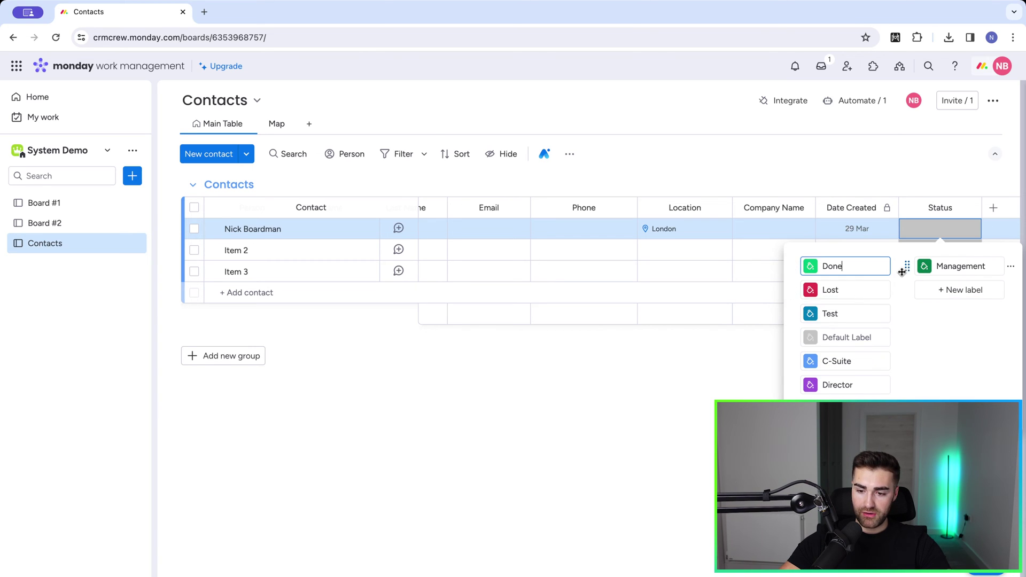
left_click(896, 267)
left_click(859, 294)
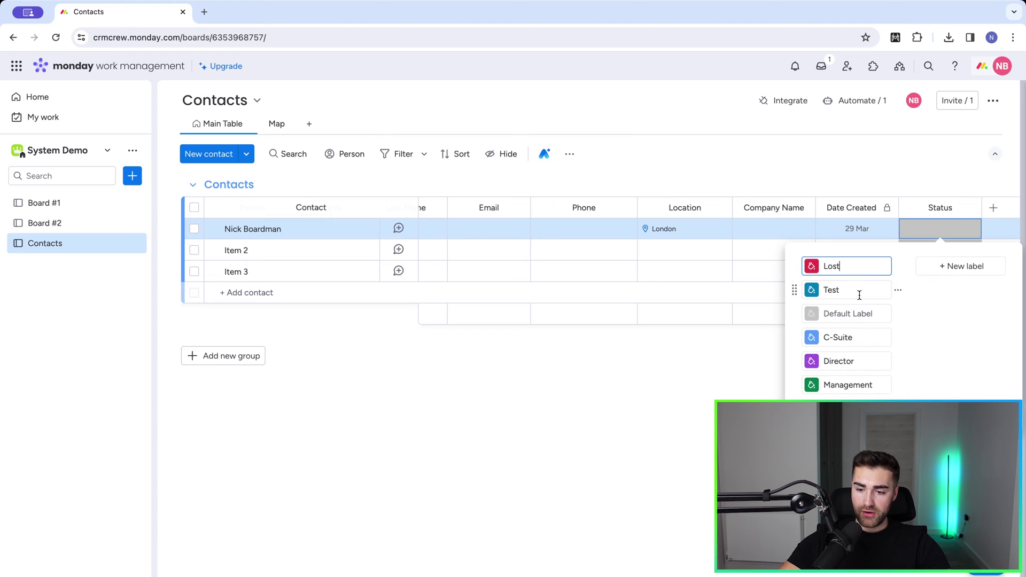
left_click(896, 267)
left_click(849, 294)
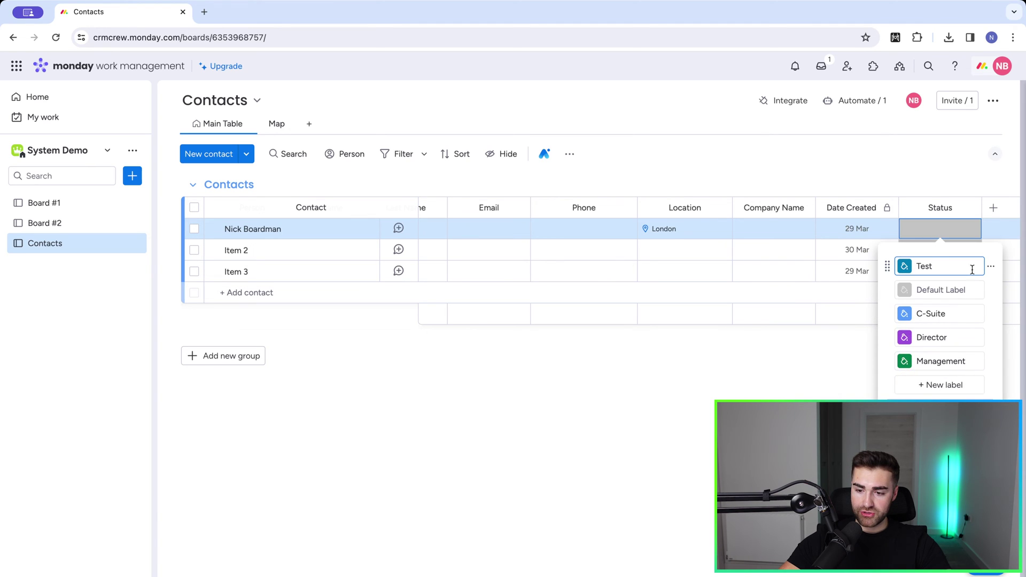
left_click(990, 267)
left_click(853, 294)
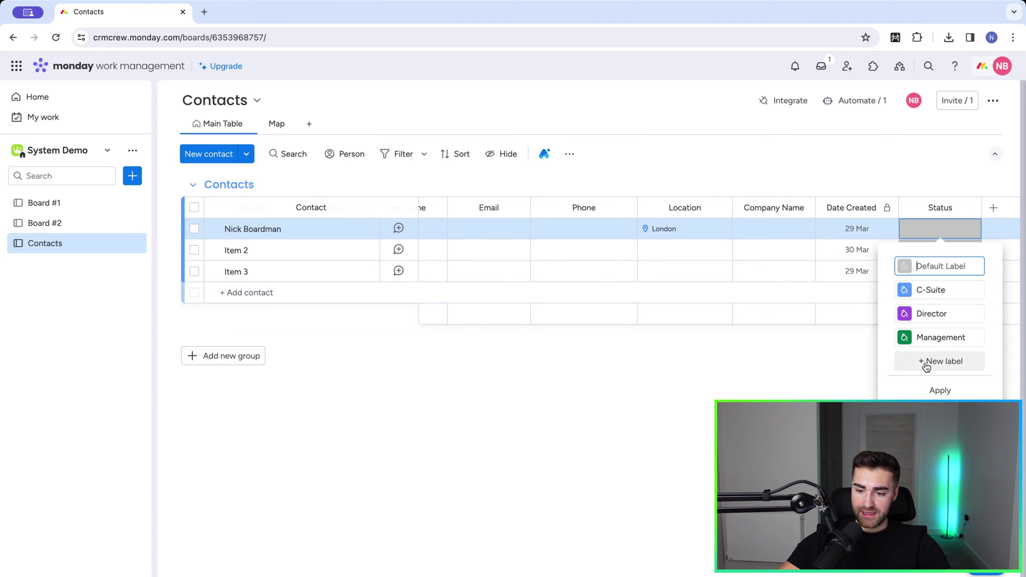
left_click(922, 395)
Step: Rename the column to Management Levels and check its labels in the first row
left_click(919, 207)
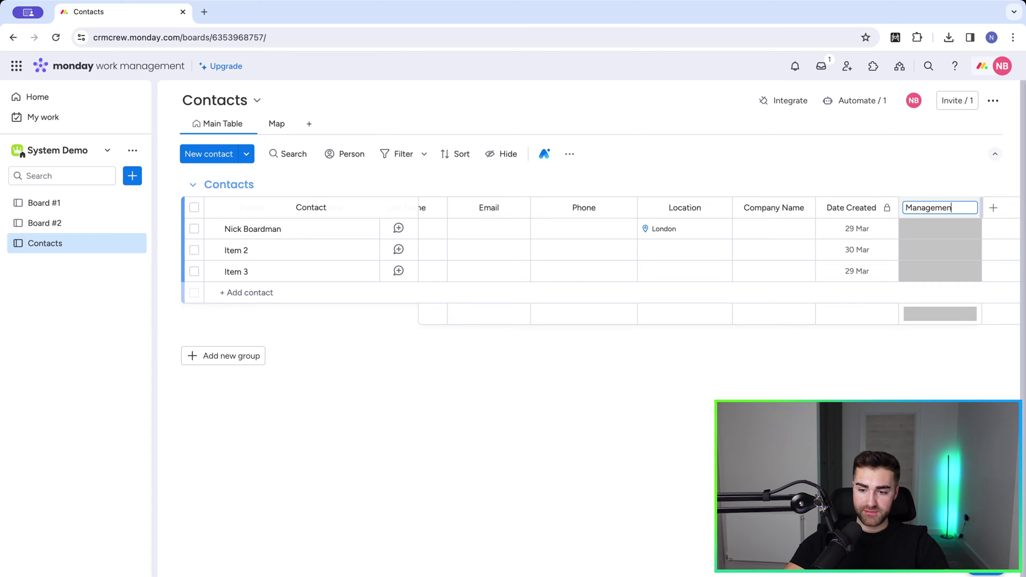
type("Management Levels")
key("Return")
left_click(932, 208)
left_click(921, 172)
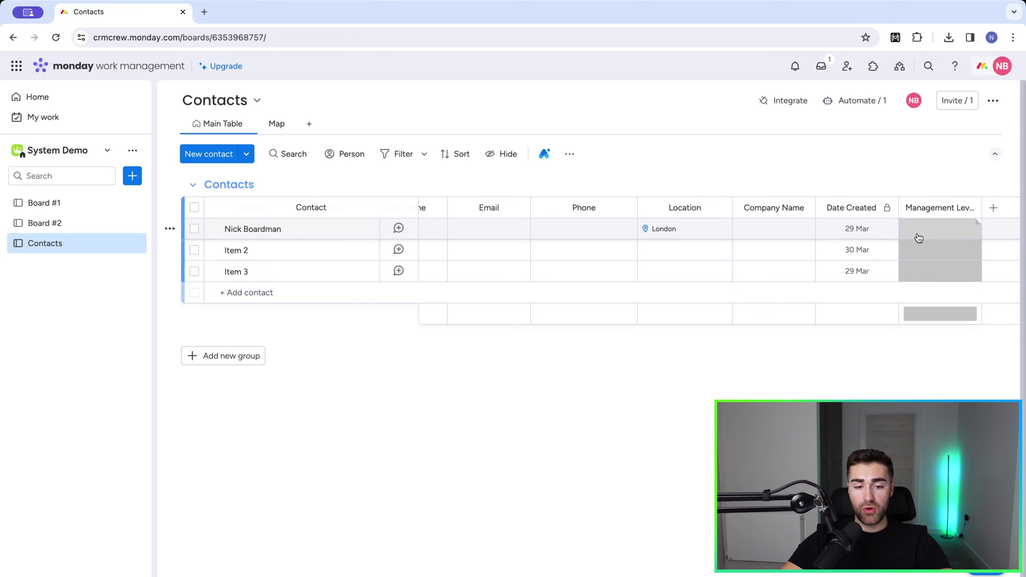
left_click(918, 238)
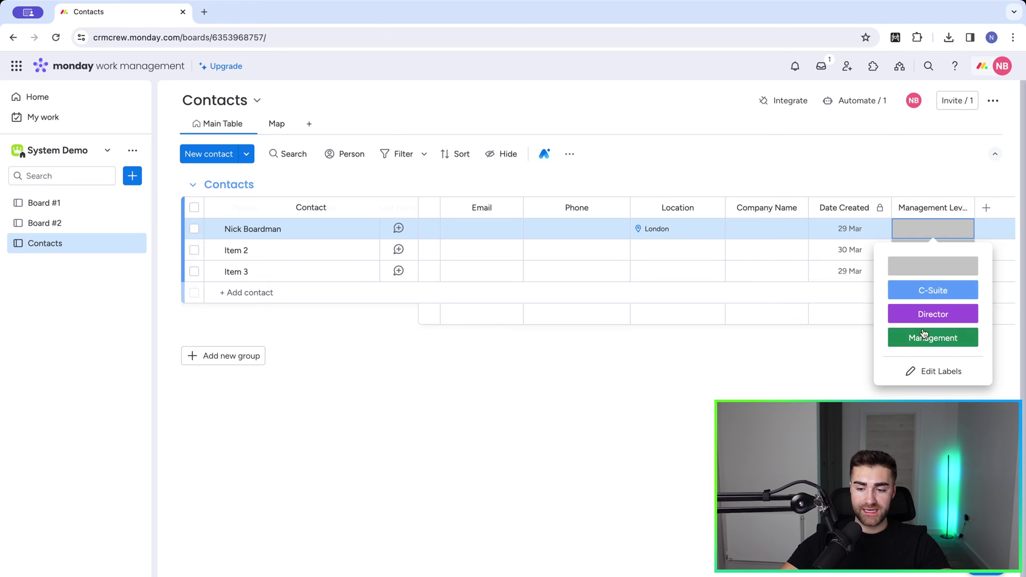
left_click(875, 175)
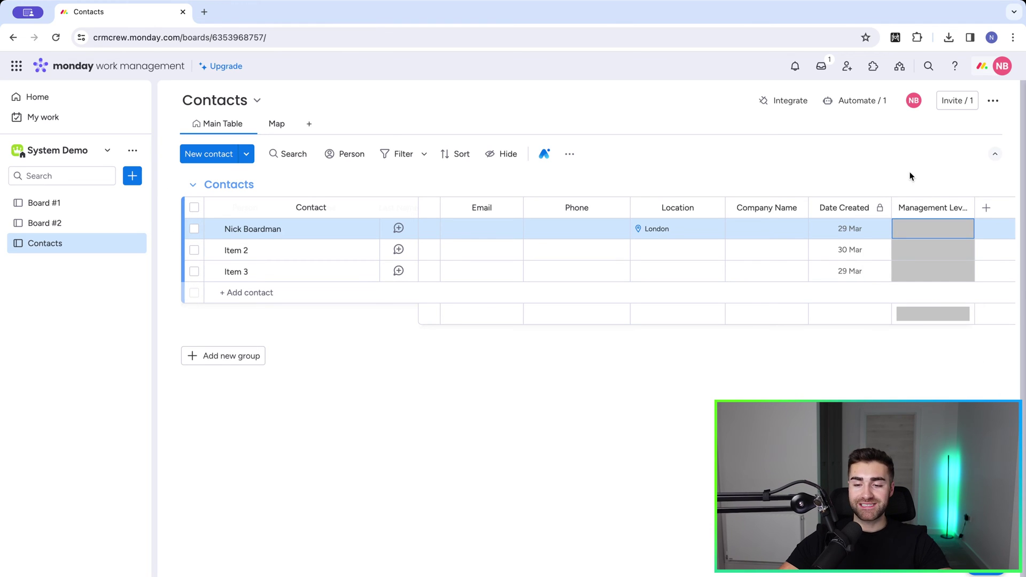
left_click(963, 210)
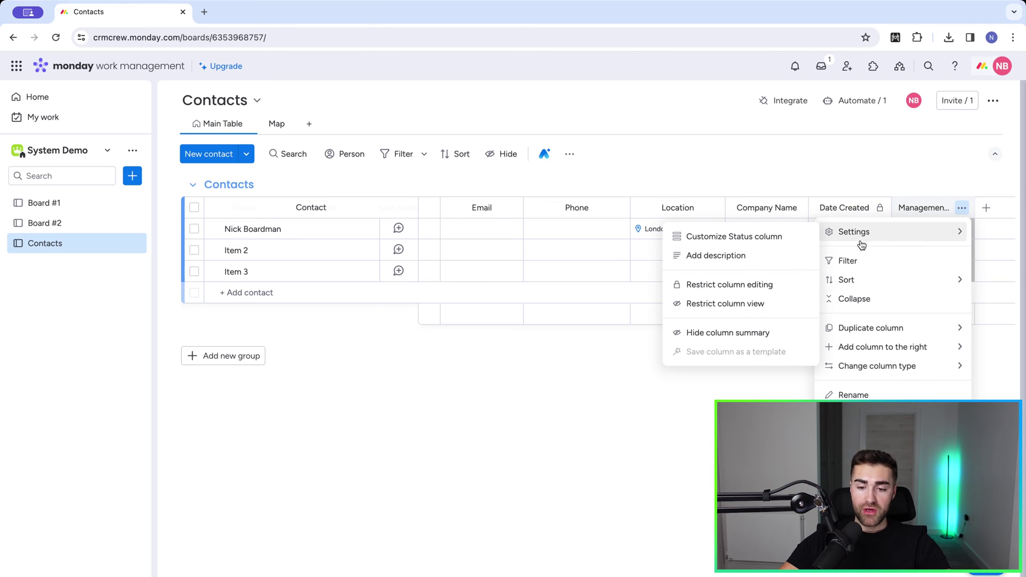
Step: Add a second Status column to the board and start editing its labels
left_click(918, 160)
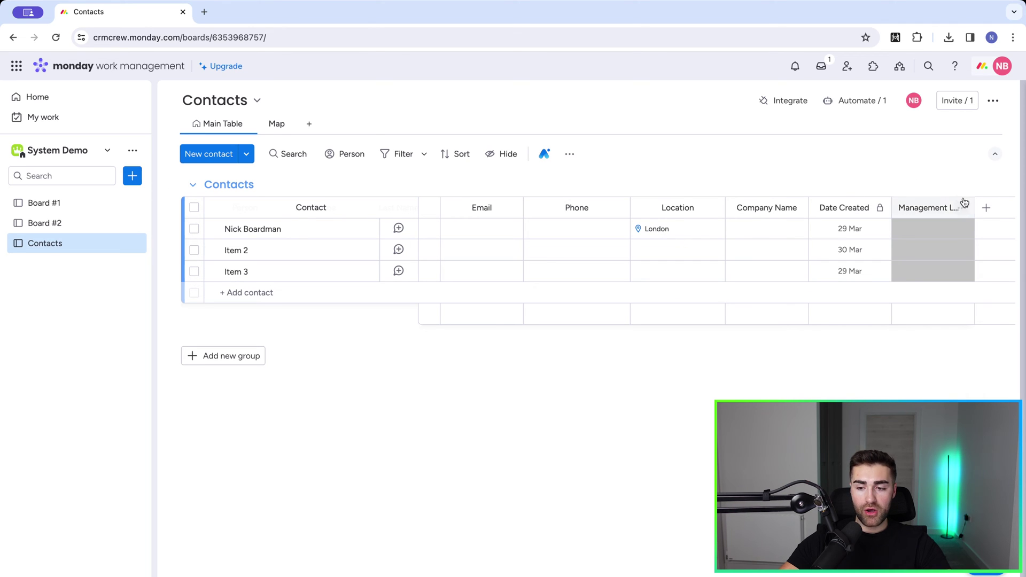
left_click(986, 207)
left_click(834, 287)
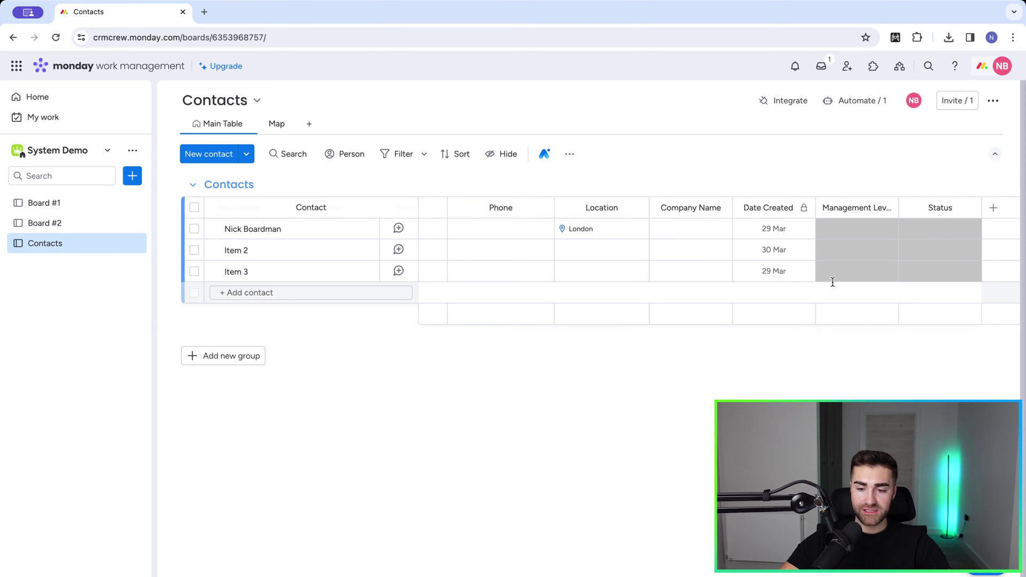
left_click(971, 234)
left_click(941, 395)
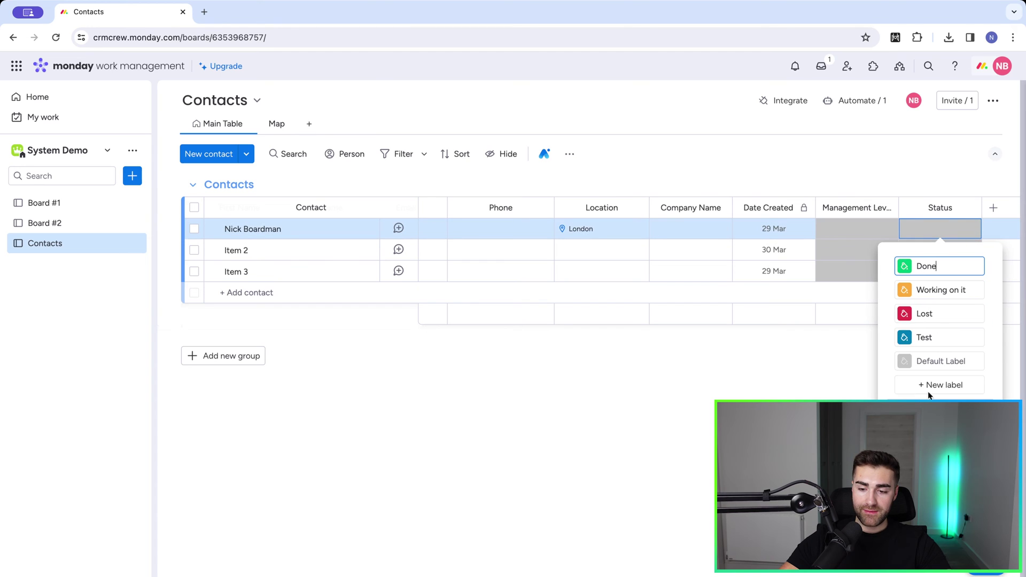
Step: Add labels Marketing, Finance, Sales, Management and Customer Service
left_click(938, 384)
left_click(833, 386)
type("Marketing")
left_click(979, 275)
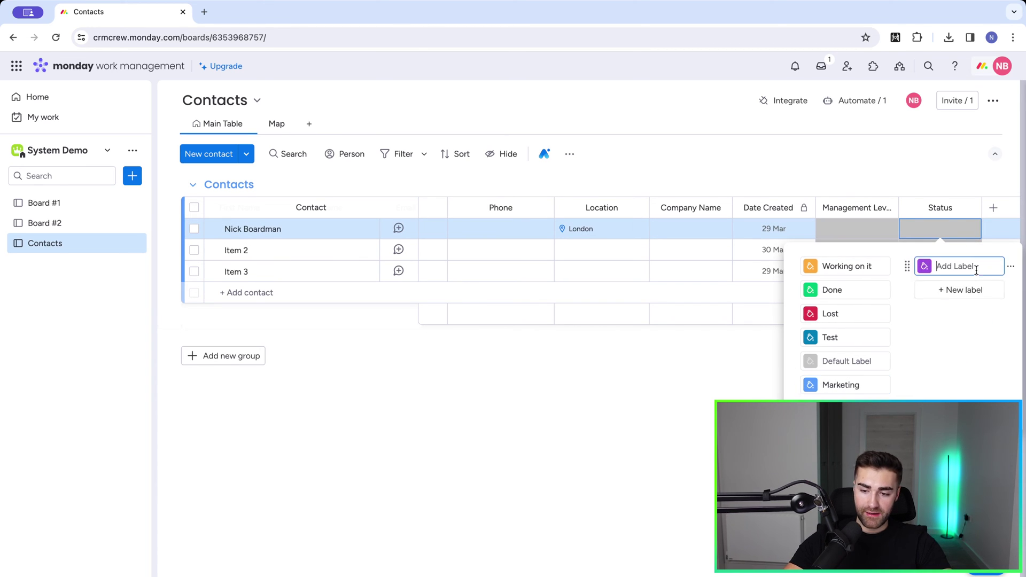
type("Finance")
left_click(956, 289)
type("Sales")
left_click(932, 306)
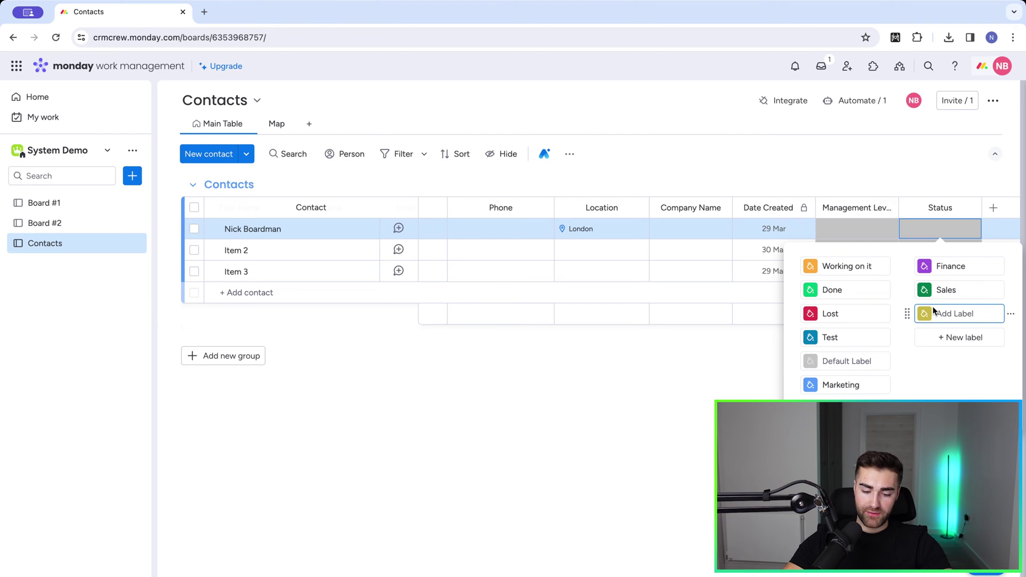
type("Management")
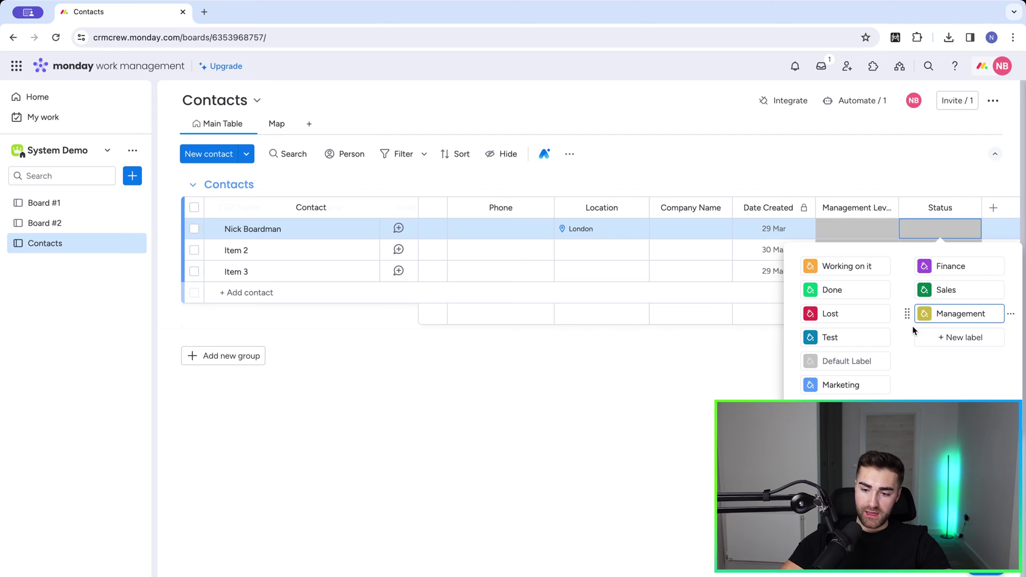
left_click(922, 337)
type("Customer S")
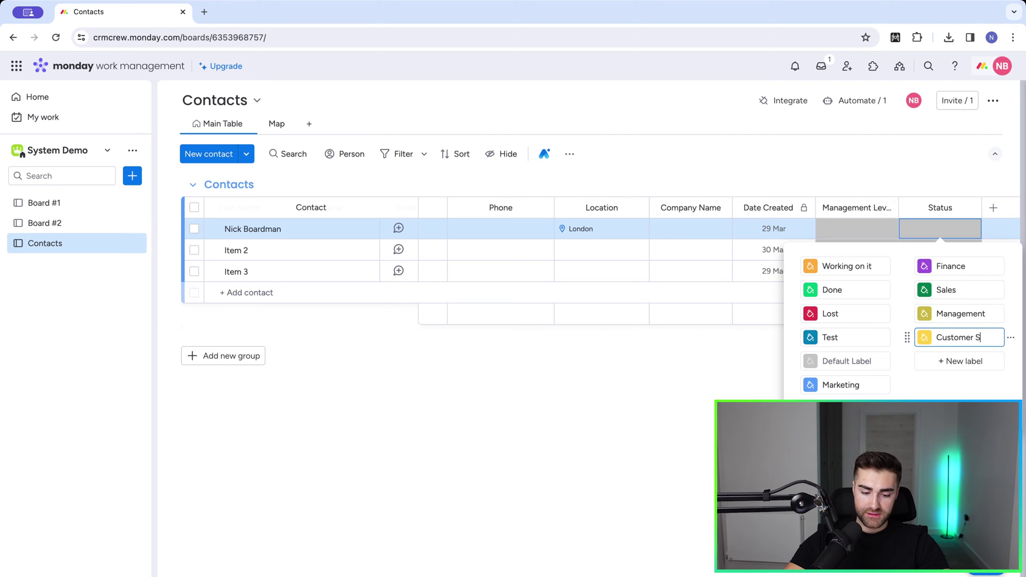
type("ervice")
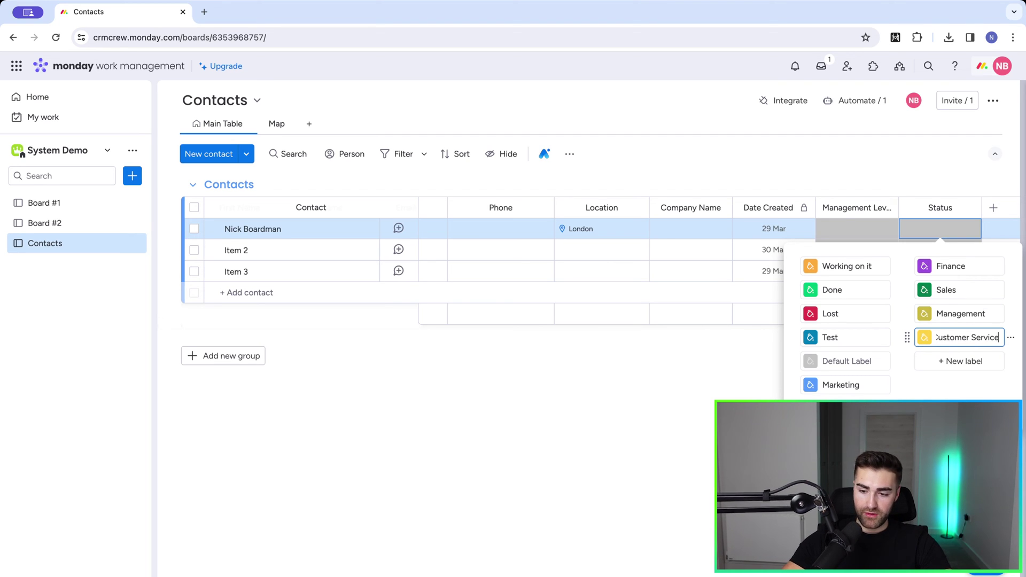
Step: Delete the default Working on it, Done, Lost and Test labels
left_click(896, 266)
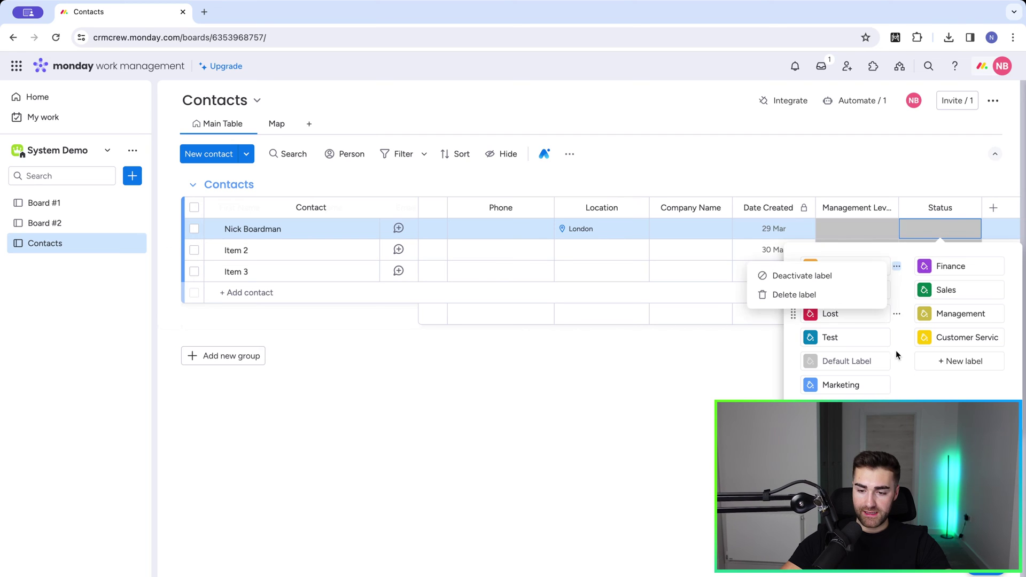
left_click(785, 293)
left_click(897, 267)
left_click(837, 293)
left_click(897, 269)
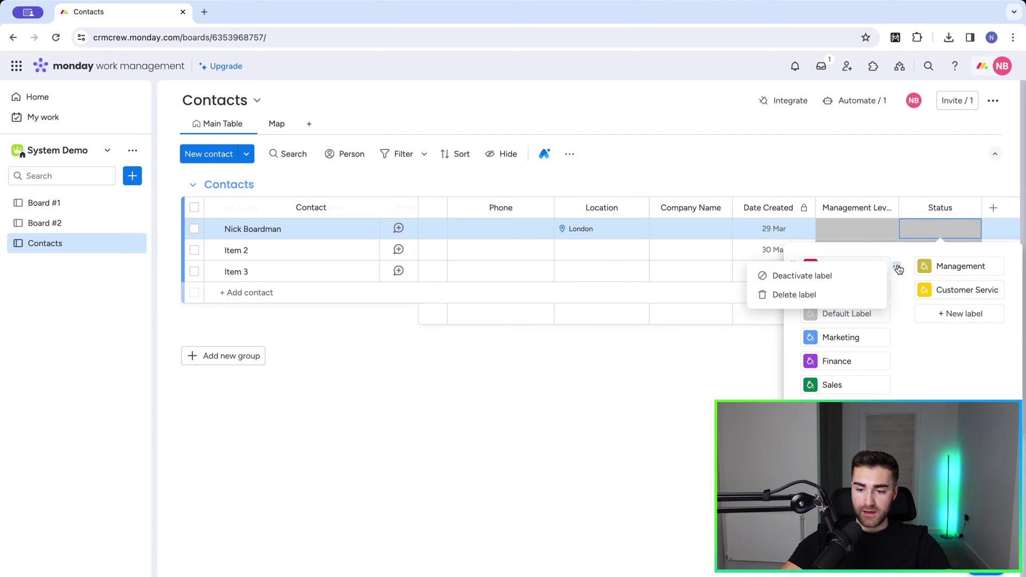
left_click(813, 294)
left_click(896, 266)
left_click(834, 294)
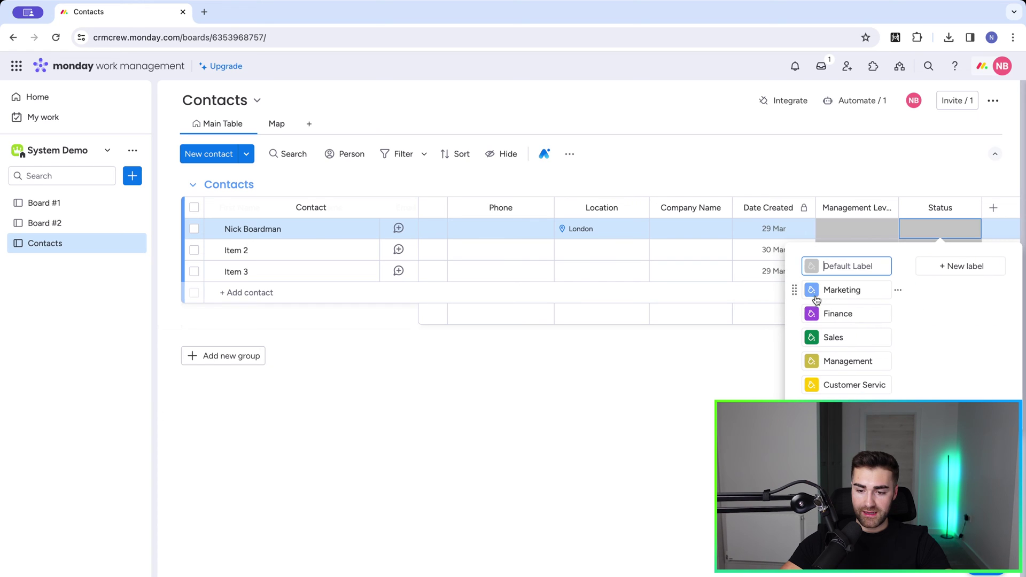
left_click(970, 233)
Step: Rename the Status column to Department
left_click(949, 208)
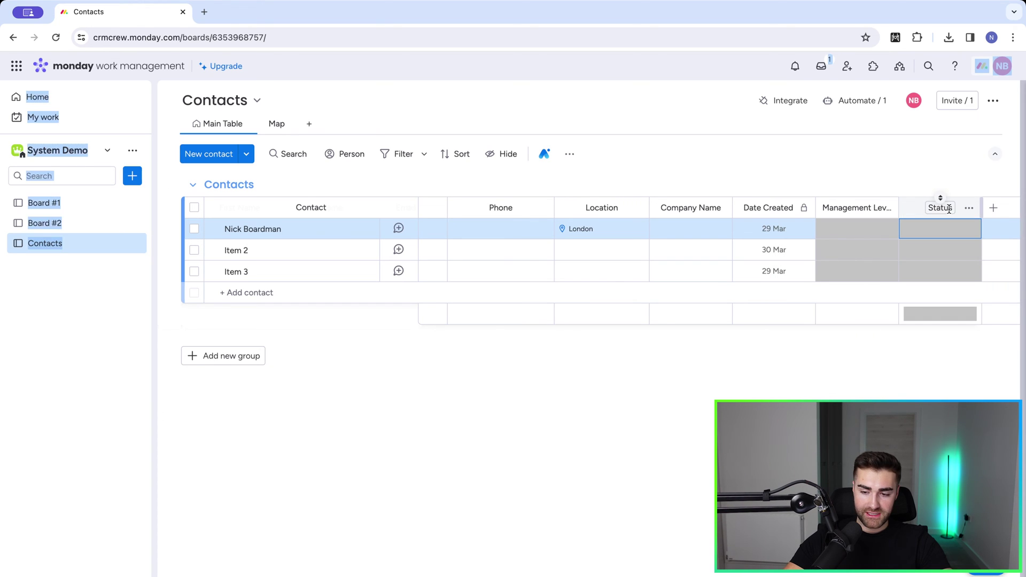
left_click(949, 208)
double_click(948, 208)
type("Department")
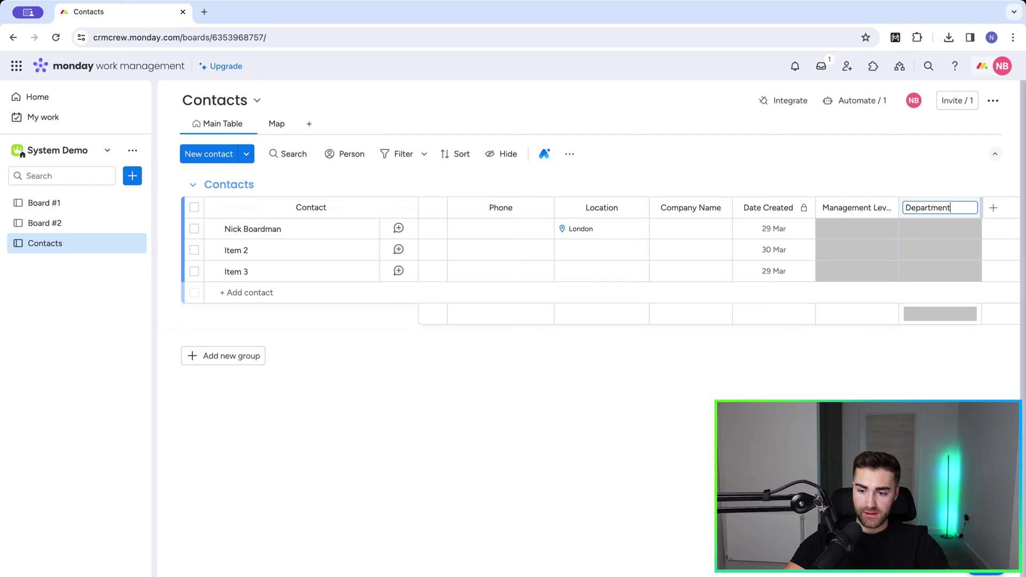
key("Return")
left_click(969, 207)
mouse_move(862, 236)
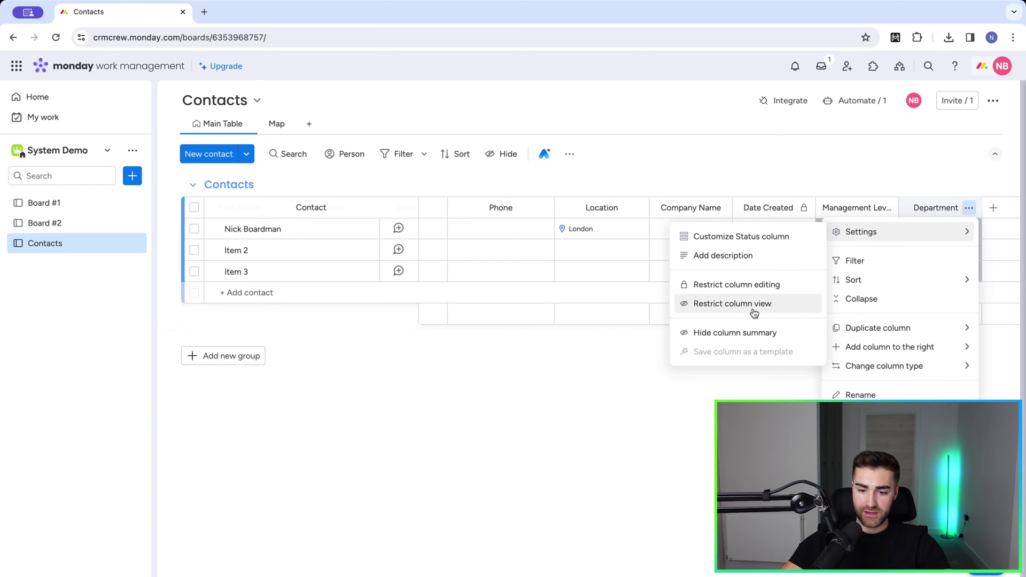
left_click(753, 333)
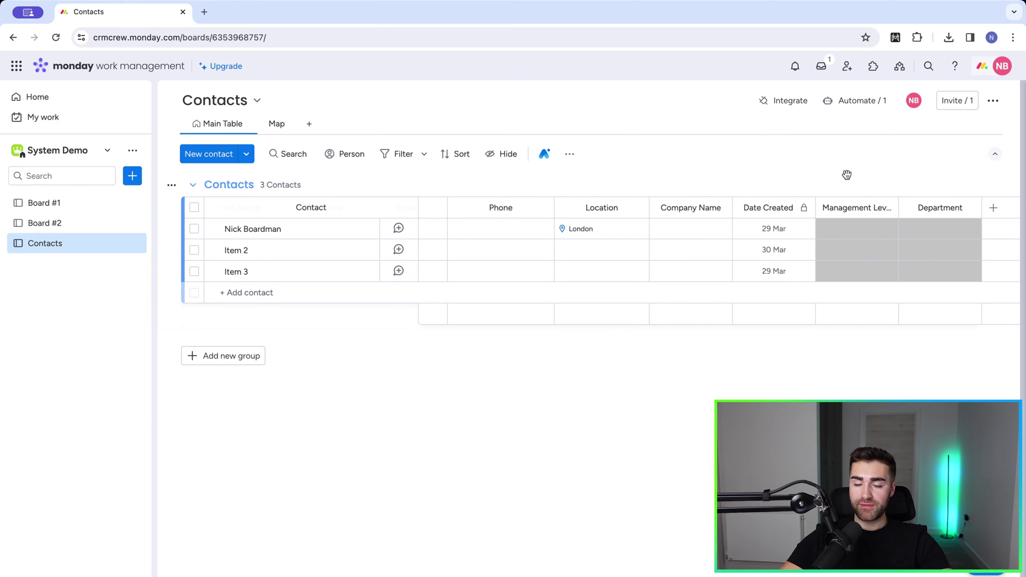
left_click(842, 235)
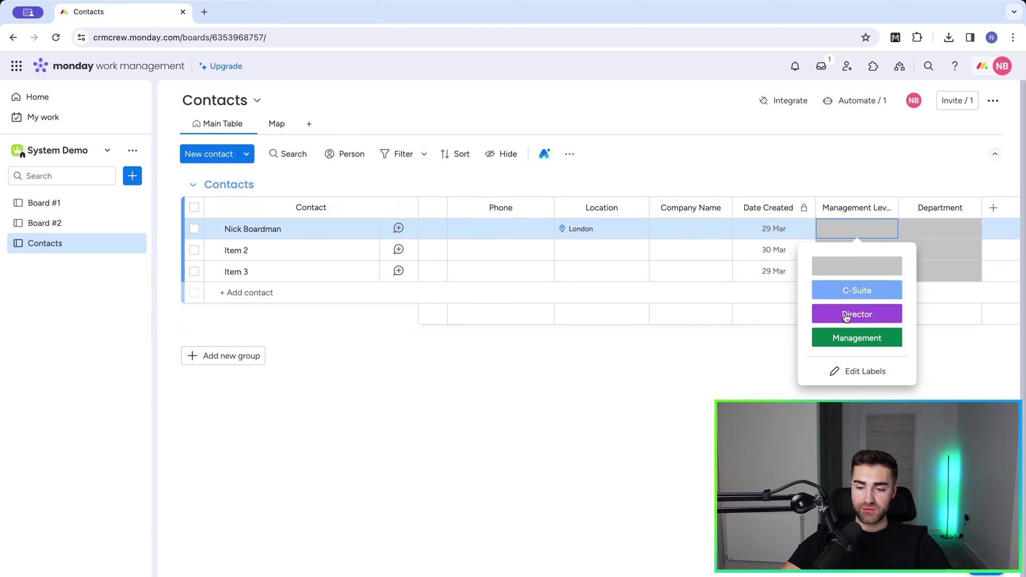
left_click(936, 234)
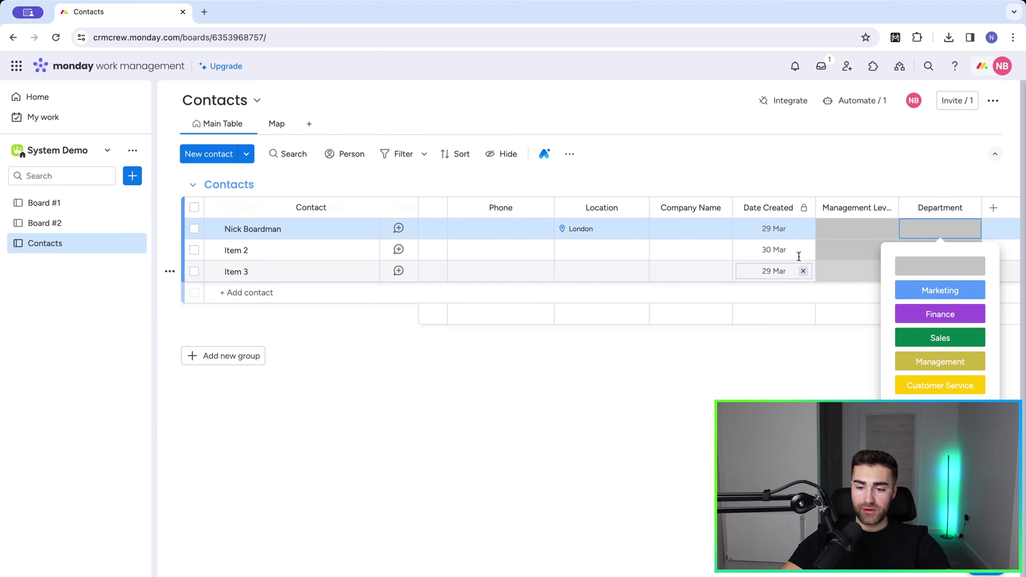
left_click(830, 247)
left_click(841, 311)
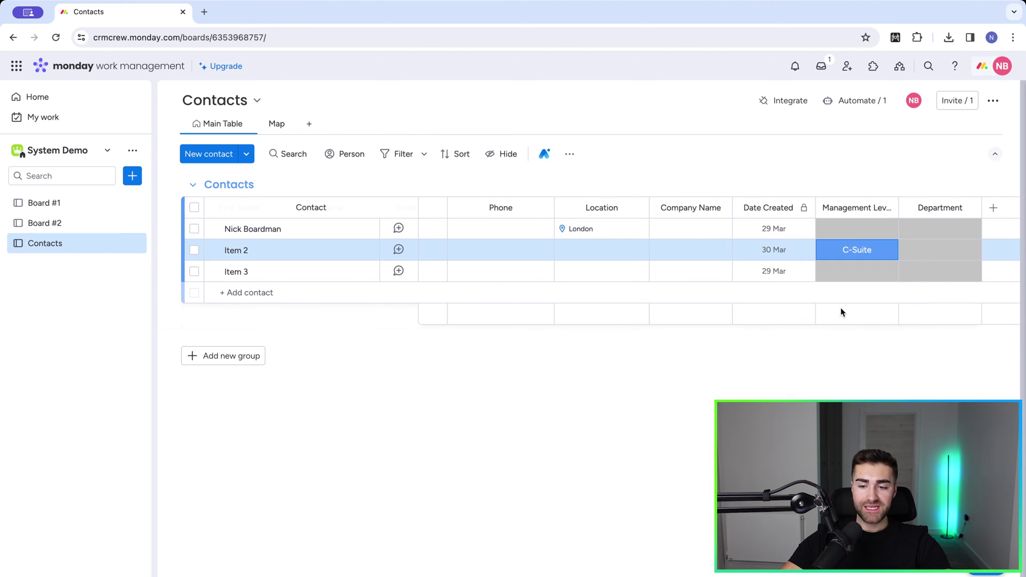
left_click(915, 251)
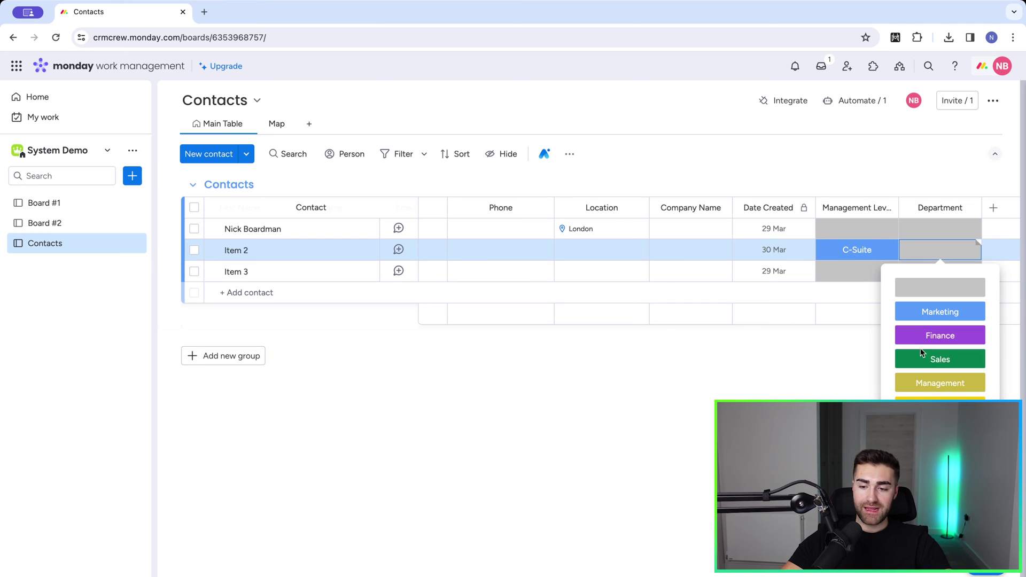
left_click(909, 158)
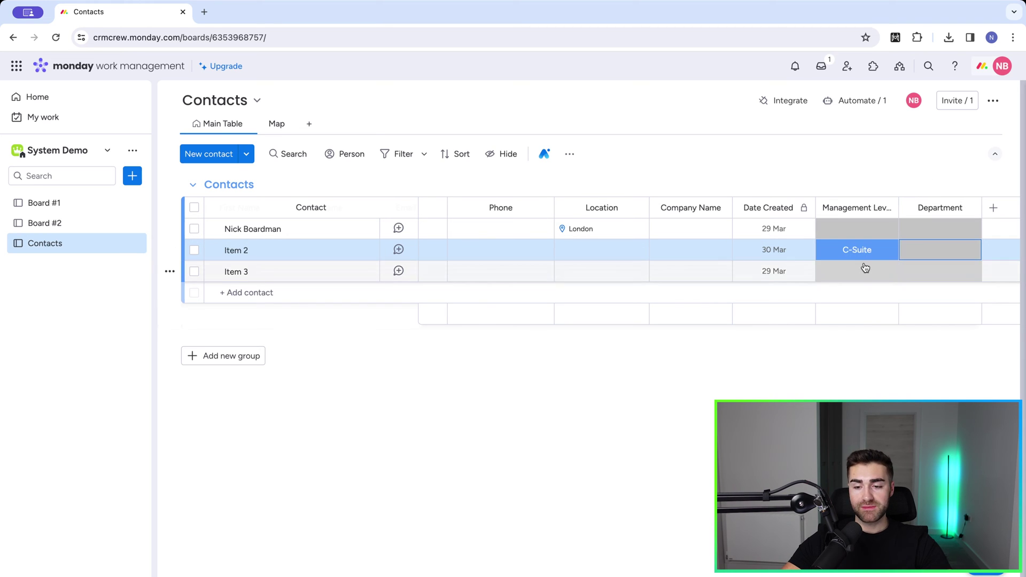
left_click(853, 250)
left_click(846, 284)
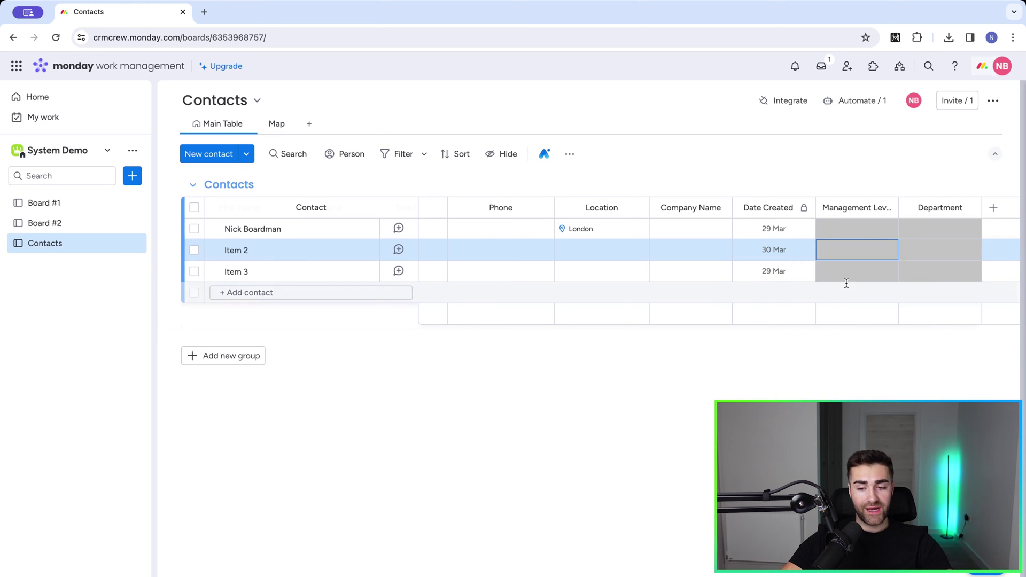
left_click(855, 149)
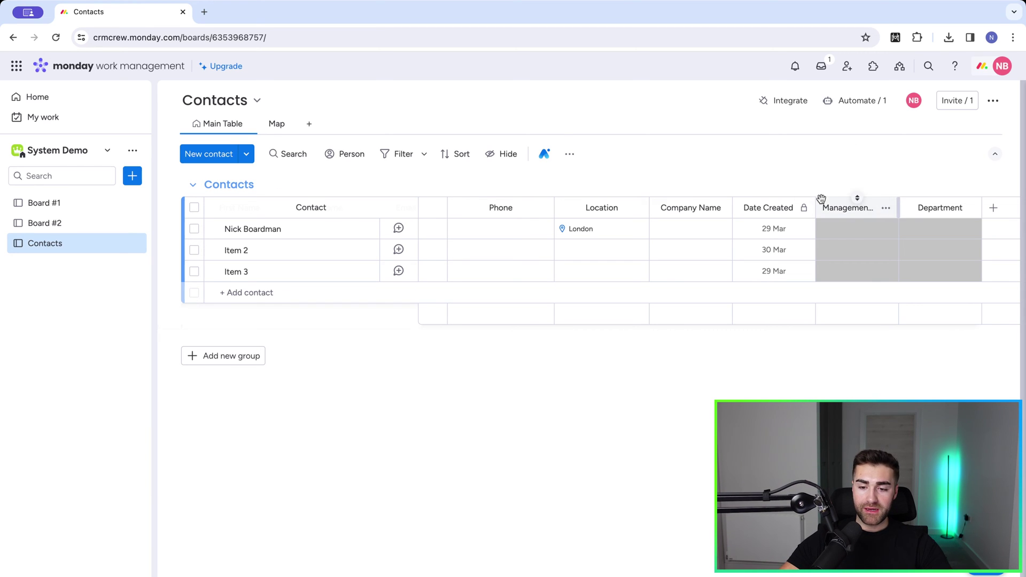
Step: Move Management Level and Department before Date Created, then add a Long Text column
left_click_drag(823, 198, 765, 203)
left_click_drag(908, 199, 834, 204)
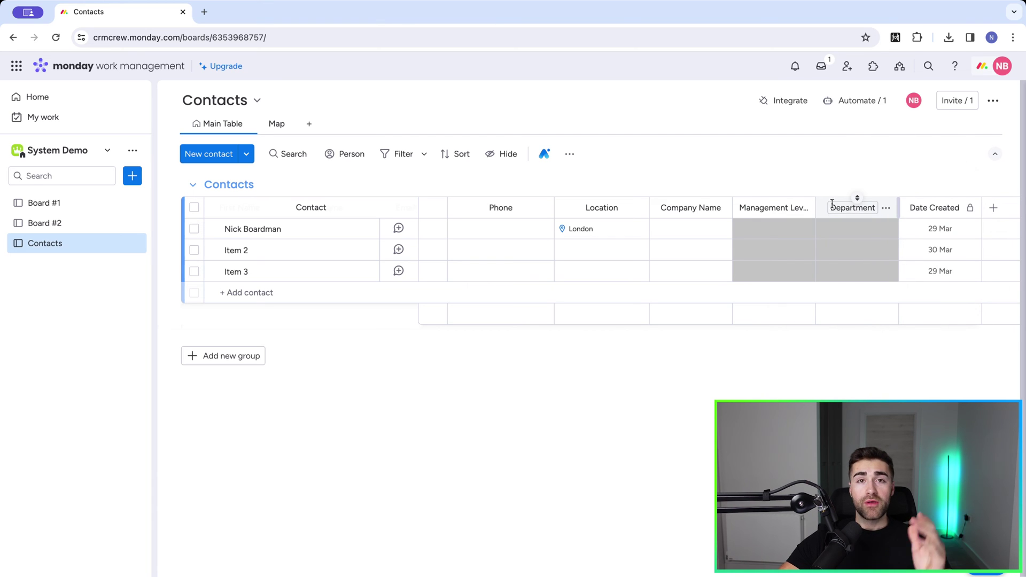
left_click(885, 208)
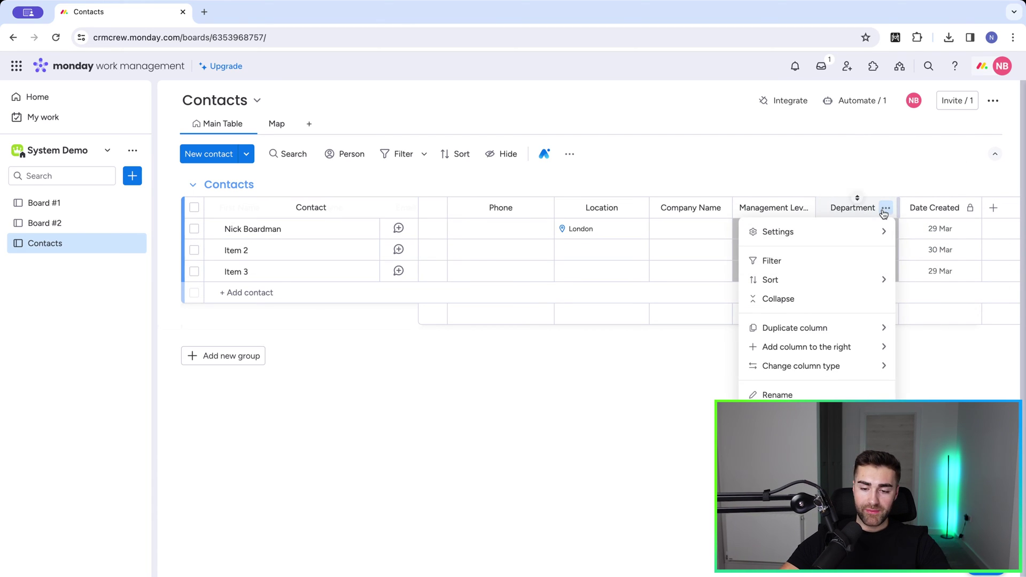
mouse_move(798, 348)
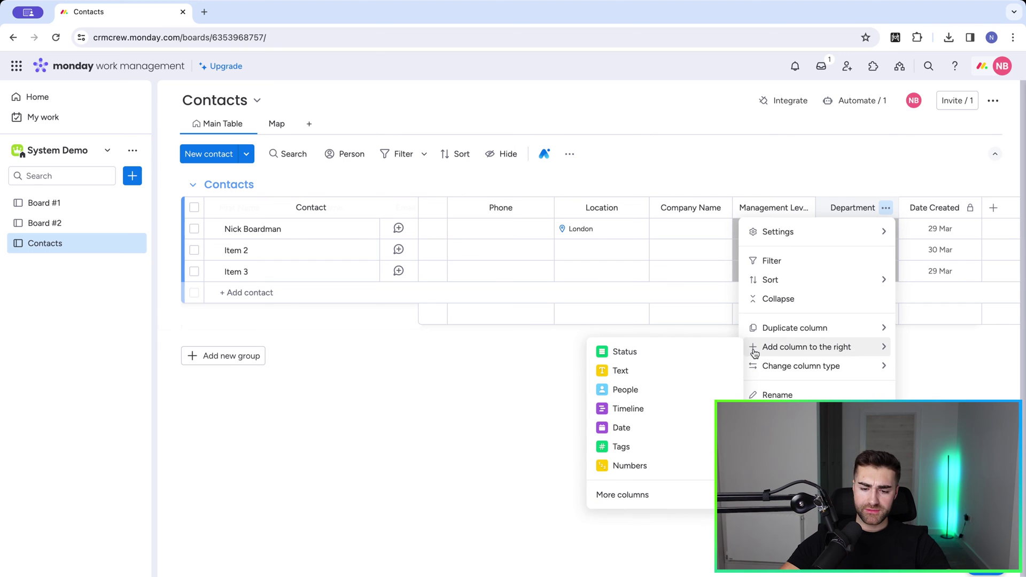
left_click(622, 495)
type("long text")
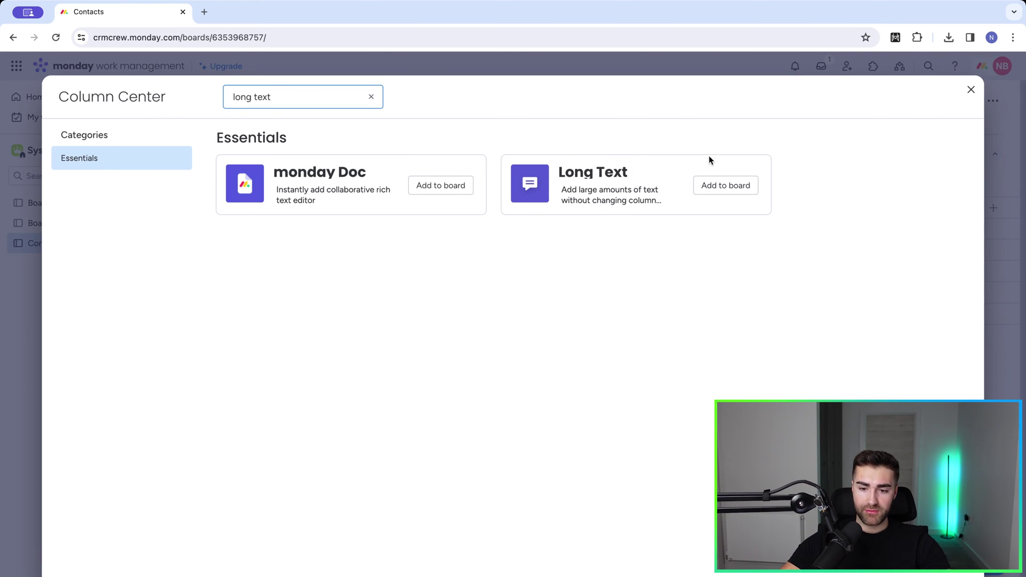
left_click(710, 184)
Step: Name the new long-text column Comments, leaving the first contact's comment empty
type("Comments")
key("Return")
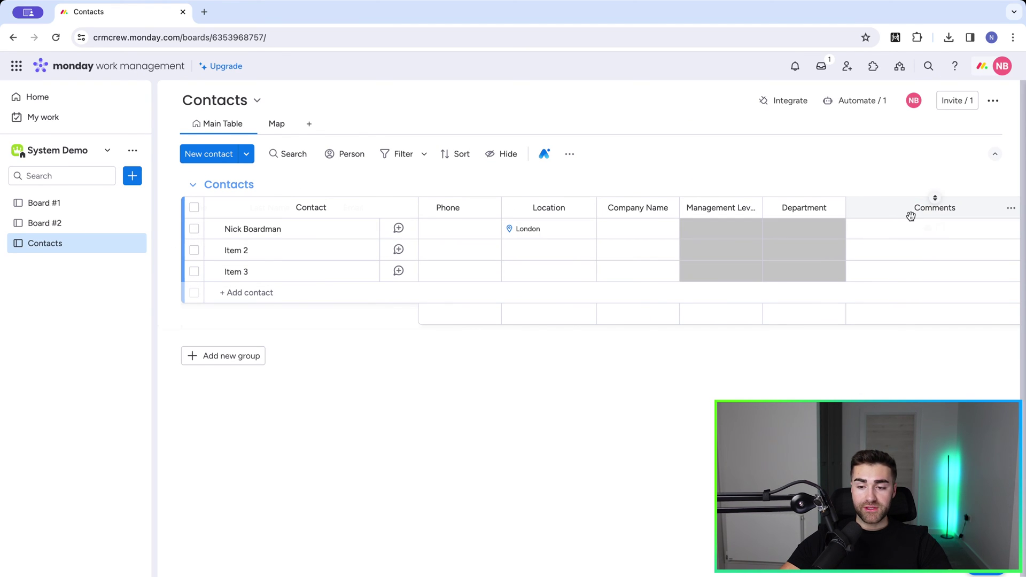
left_click(906, 232)
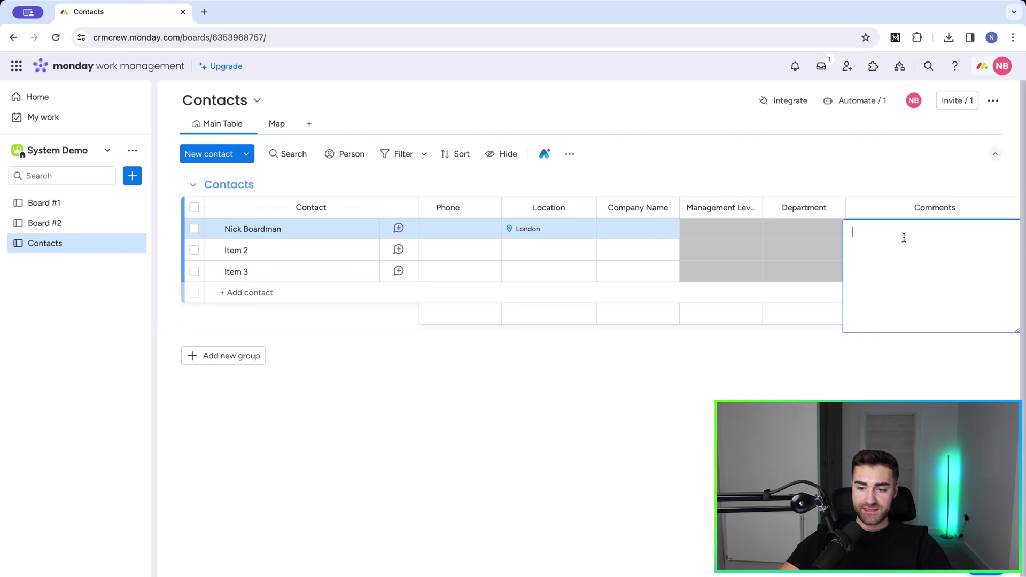
left_click(876, 192)
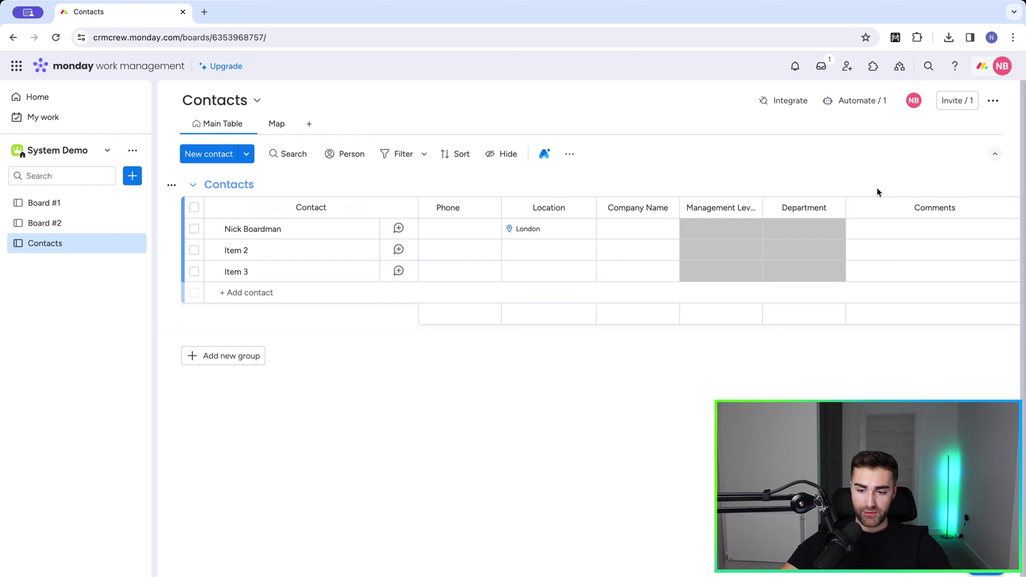
scroll(819, 281, "right", 3)
scroll(821, 284, "left", 10)
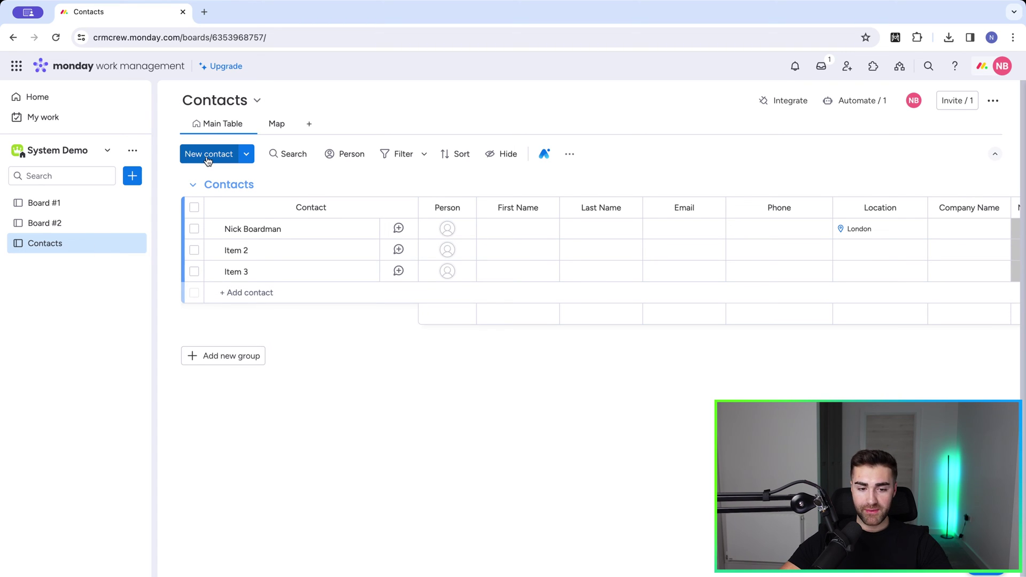
Step: Import contacts from Excel by uploading the Monday.com Import Example - Sheet1 file
left_click(246, 156)
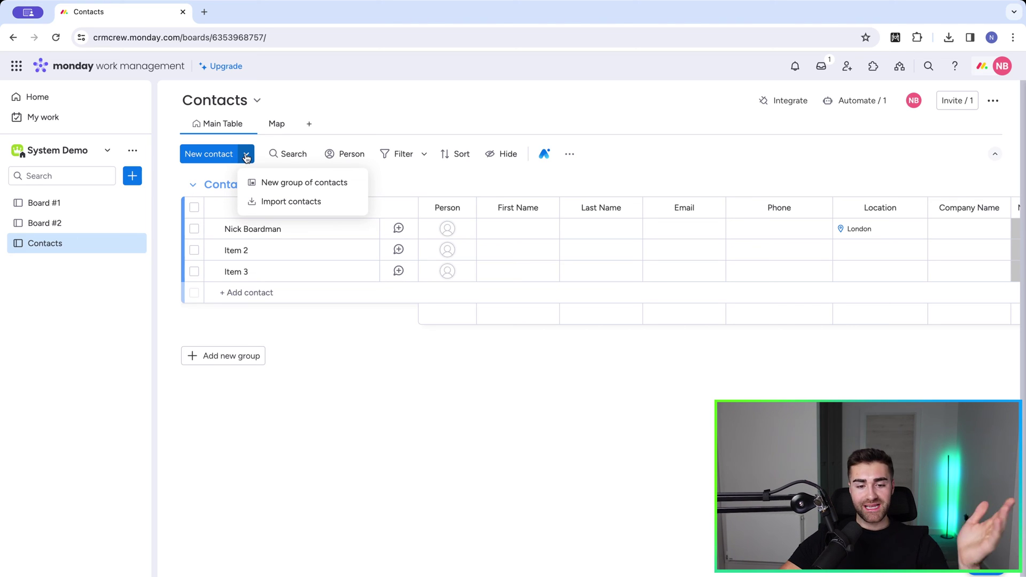
left_click(268, 201)
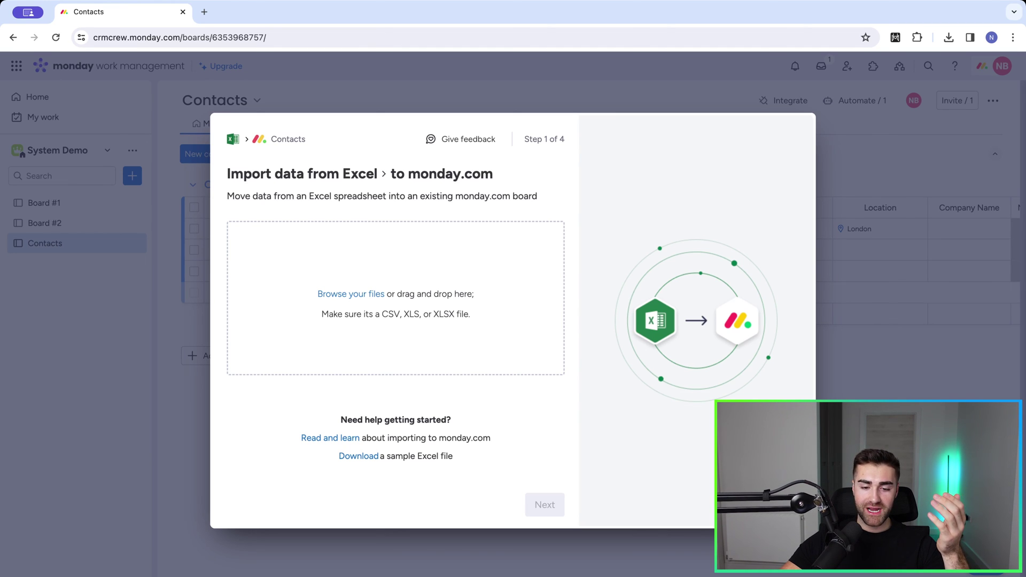
left_click_drag(522, 383, 424, 268)
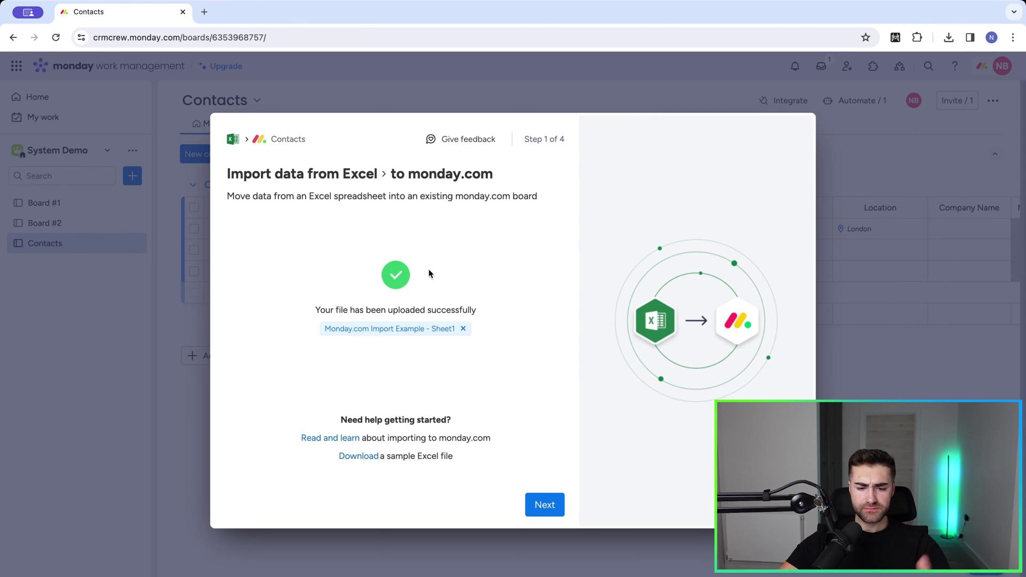
Step: Use the Excel Full Name column as the item name and advance to column mapping
left_click(544, 504)
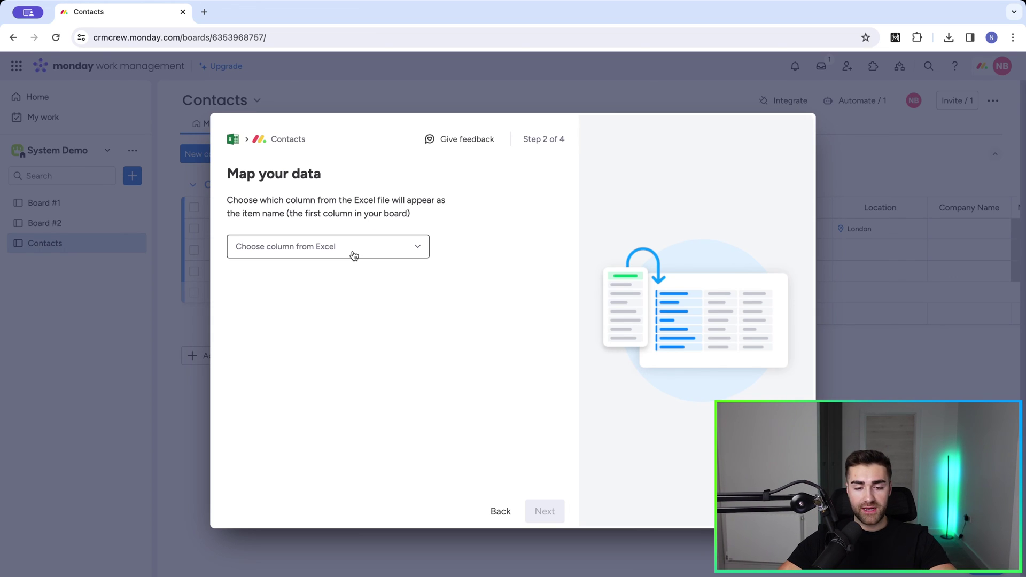
left_click(354, 255)
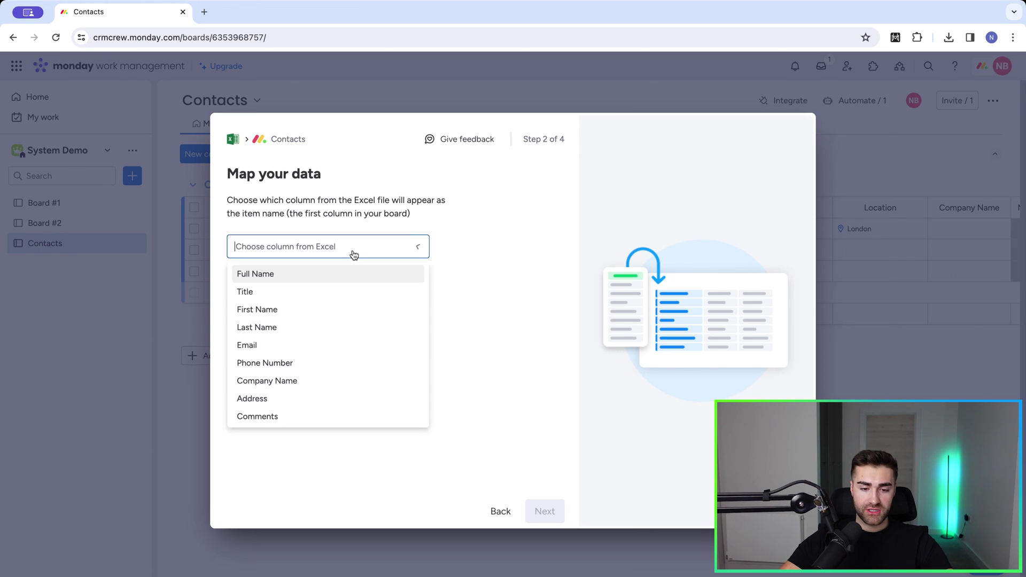
left_click(282, 276)
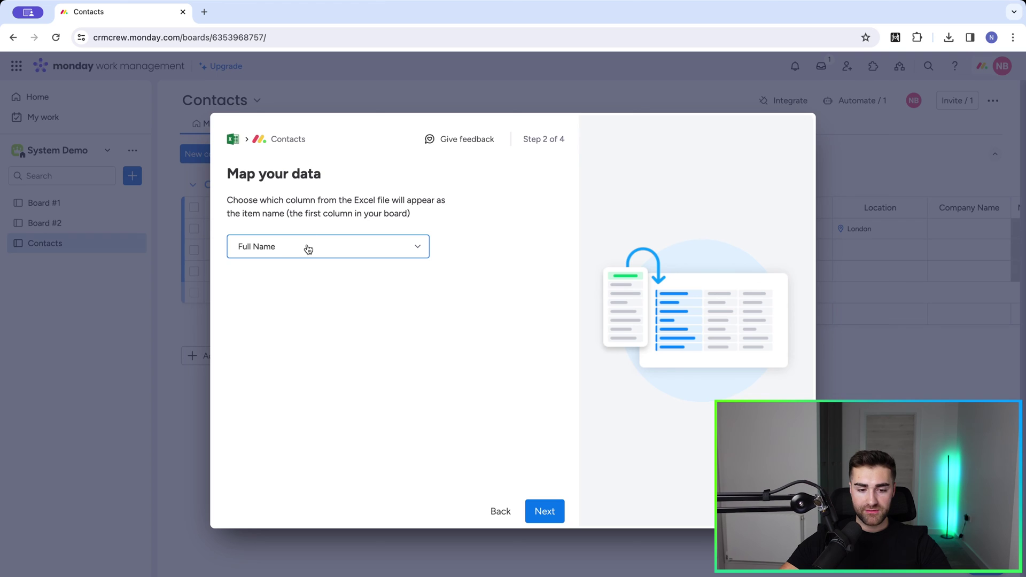
left_click(545, 514)
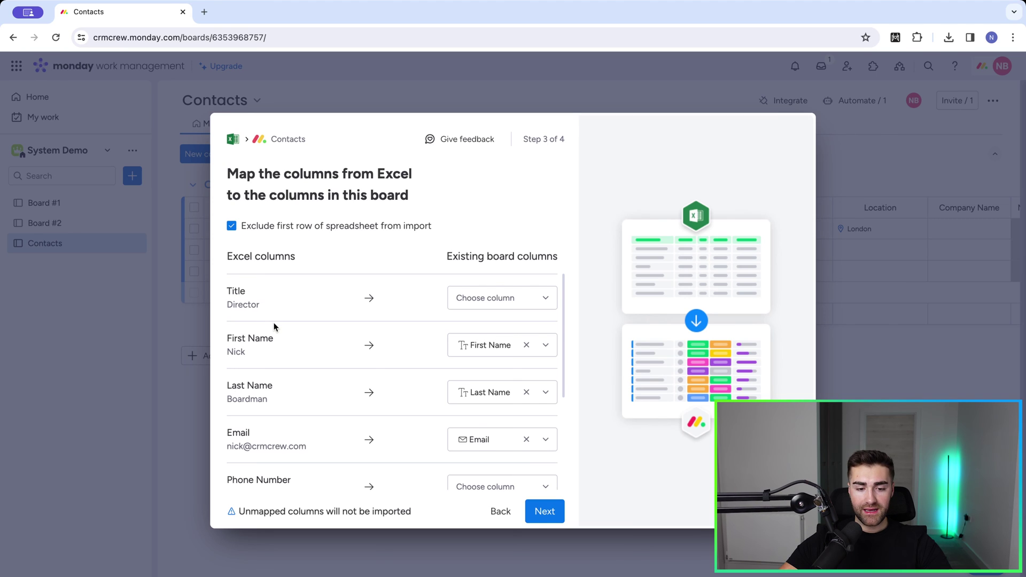
Step: Map Phone Number to the Phone column and Address to Location, then go to step 4
scroll(274, 327, "down", 1)
scroll(273, 327, "up", 1)
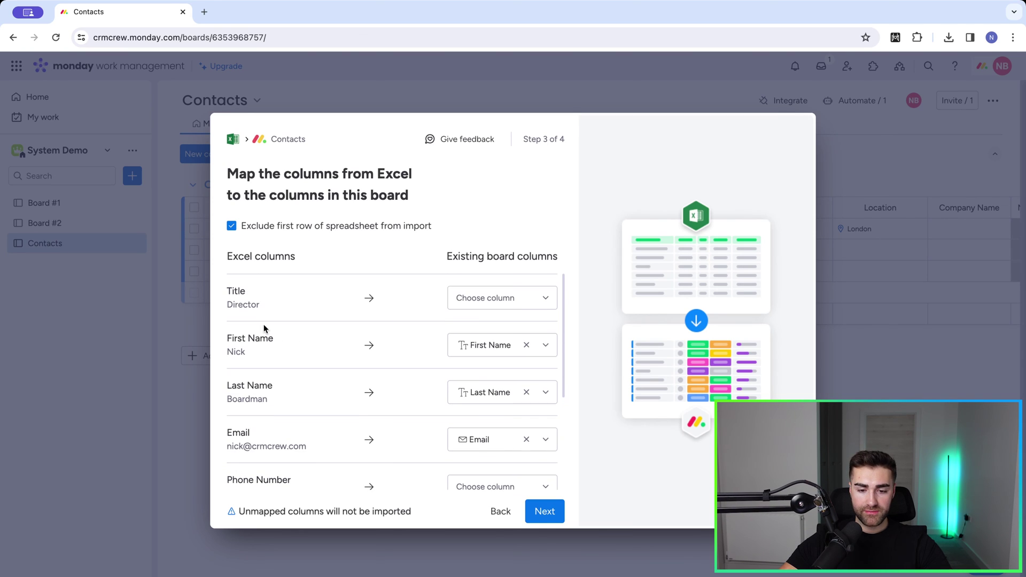
scroll(427, 329, "down", 4)
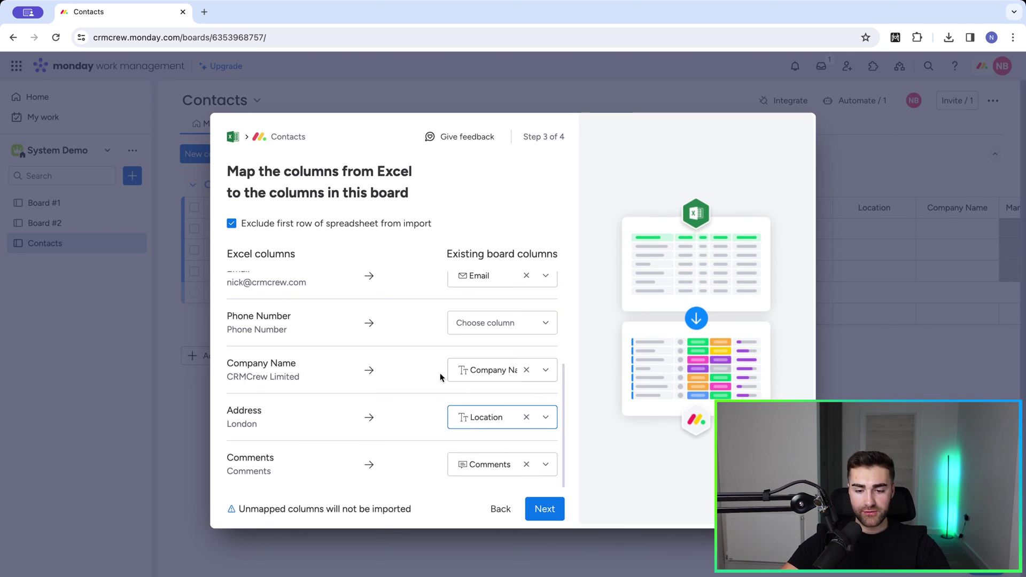
left_click(459, 323)
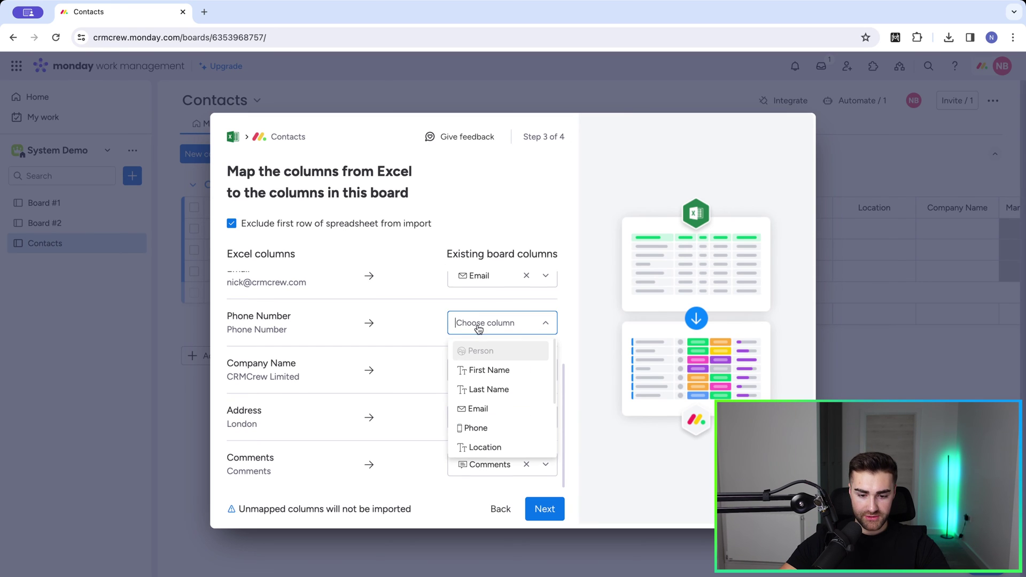
left_click(468, 428)
left_click(526, 417)
left_click(517, 419)
scroll(513, 422, "down", 3)
left_click(493, 436)
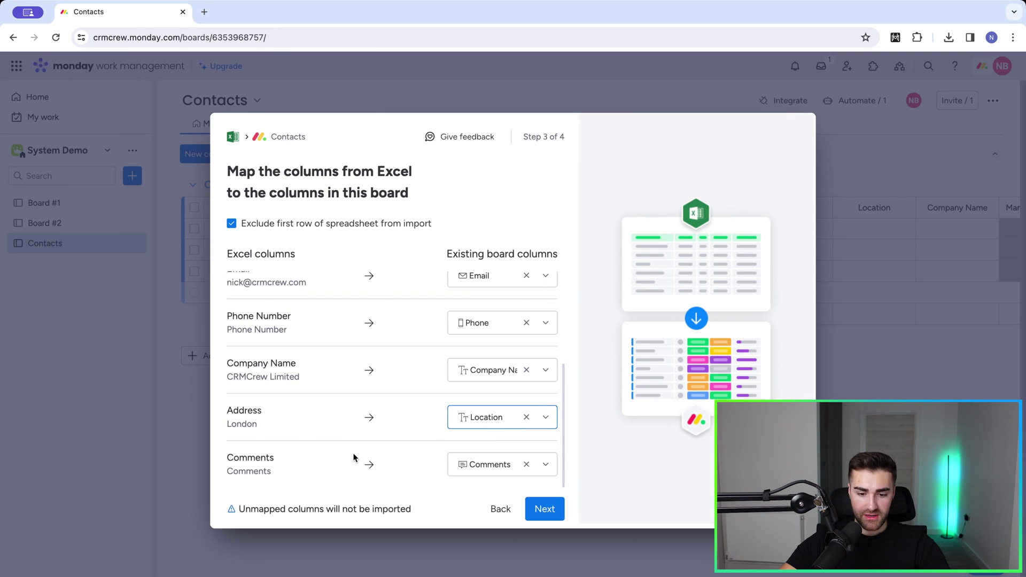
scroll(452, 428, "up", 5)
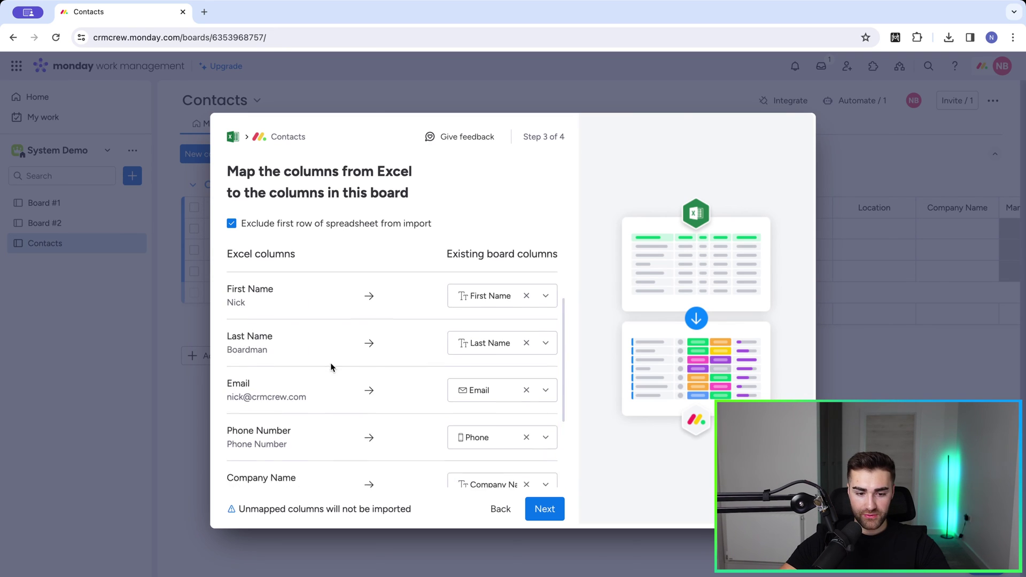
scroll(291, 398, "down", 2)
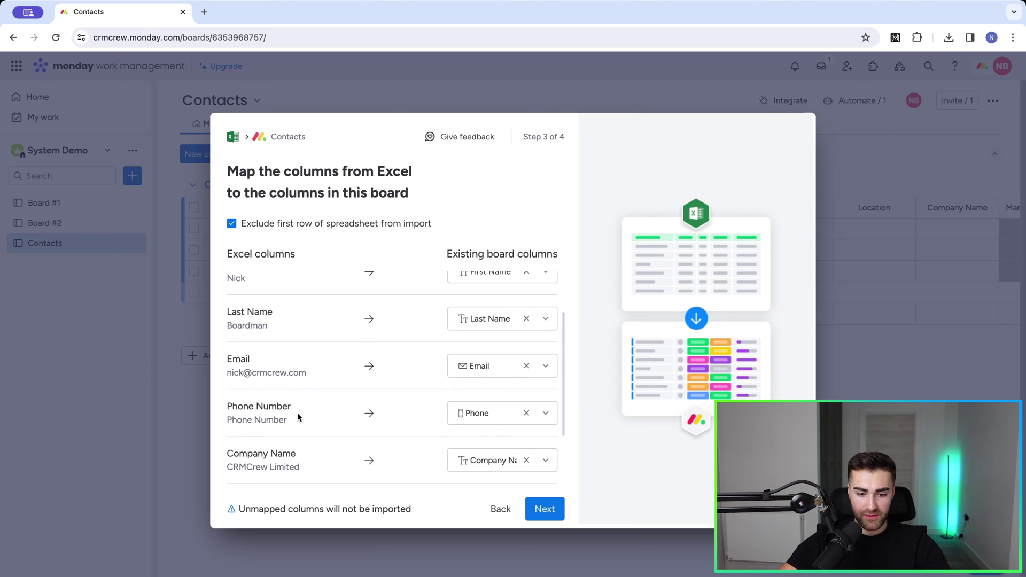
scroll(297, 412, "down", 2)
scroll(310, 424, "down", 2)
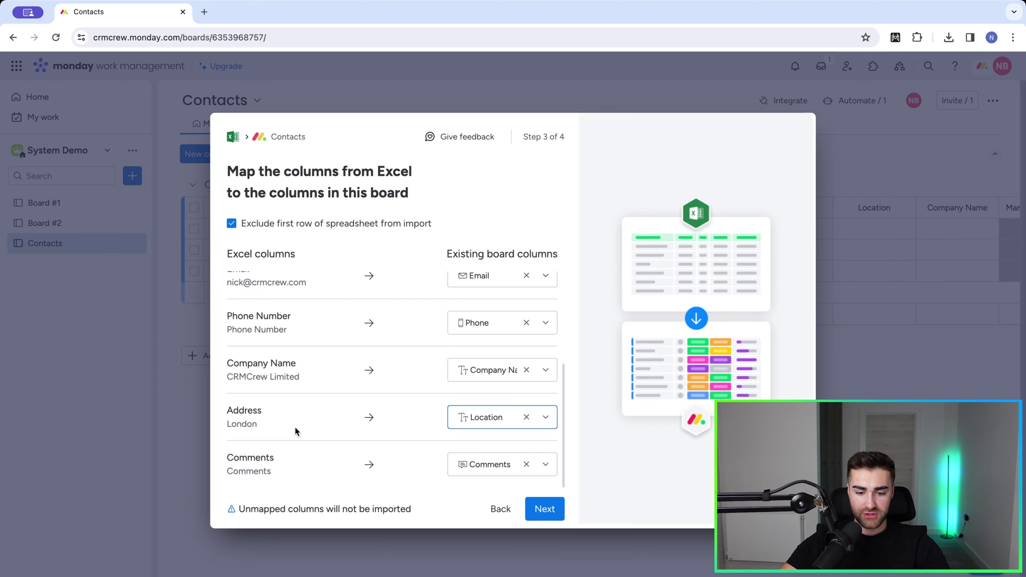
scroll(296, 428, "up", 5)
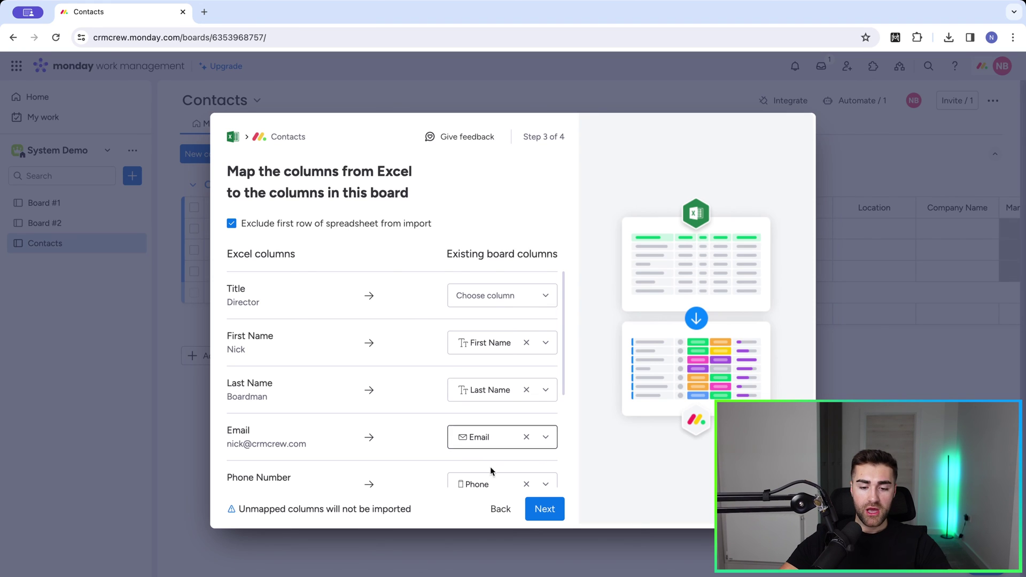
left_click(536, 507)
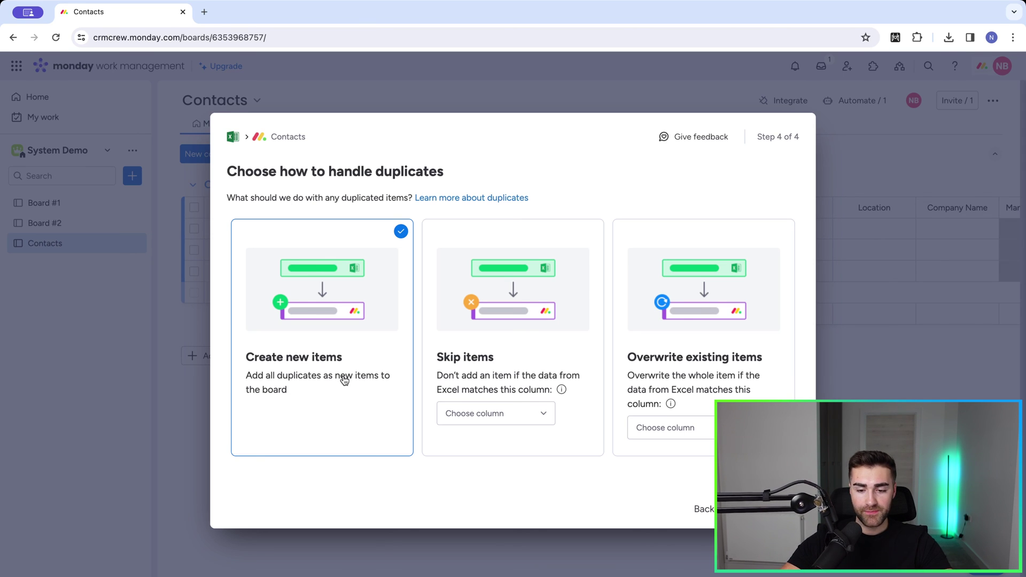
Step: Try skipping or overwriting duplicates by Email, then import everything as new items
left_click(499, 360)
left_click(485, 414)
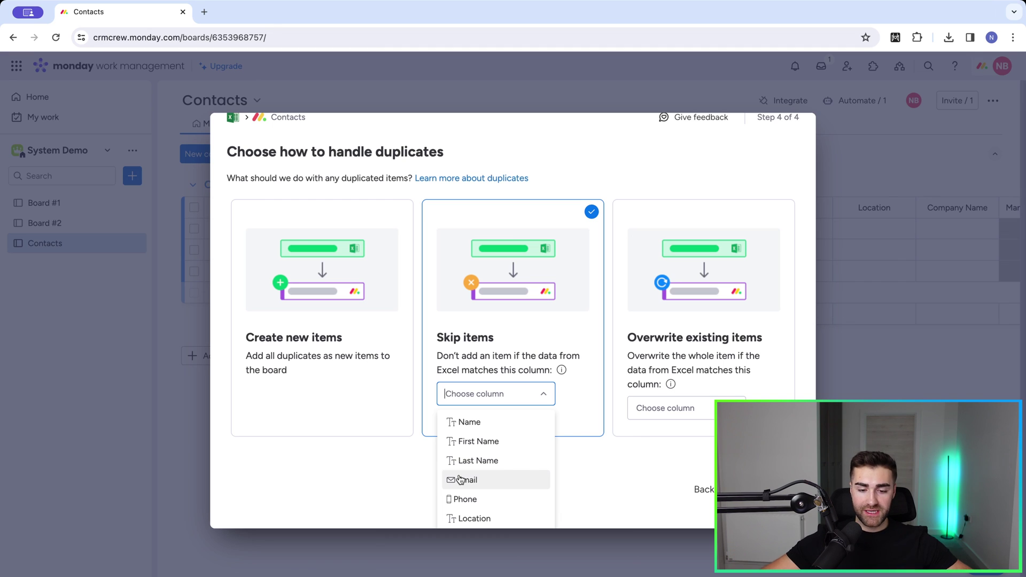
left_click(459, 479)
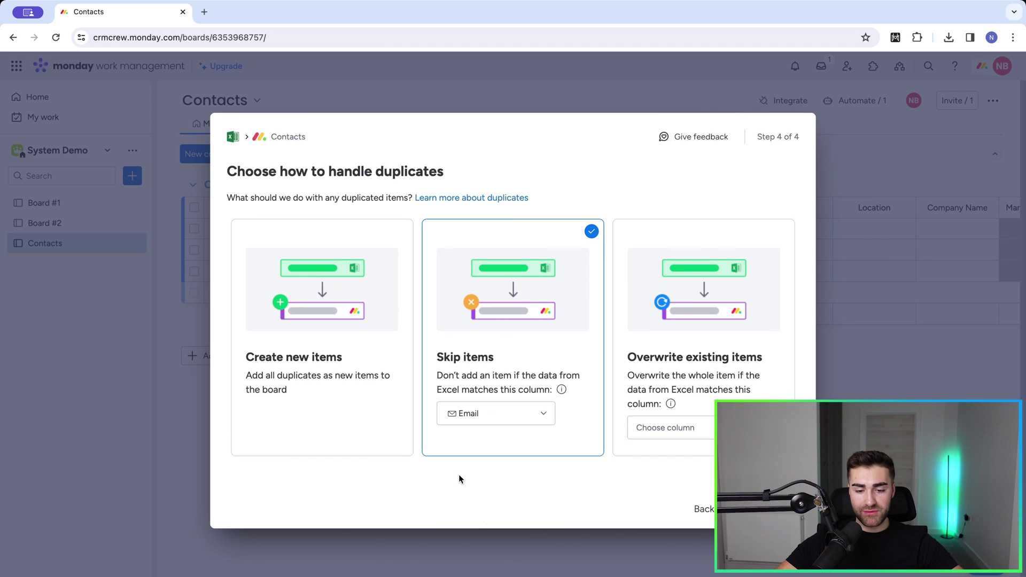
left_click(473, 413)
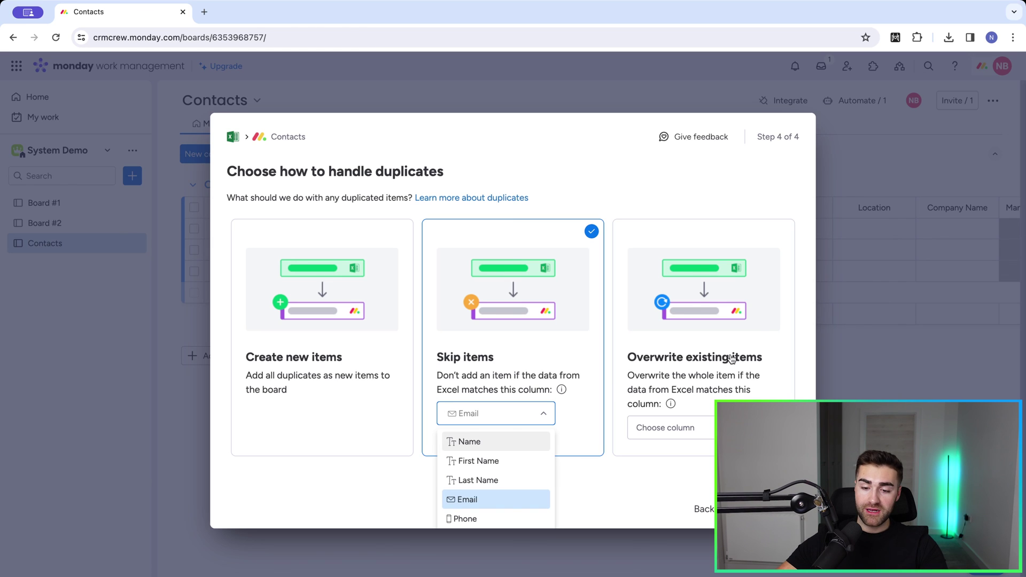
left_click(719, 368)
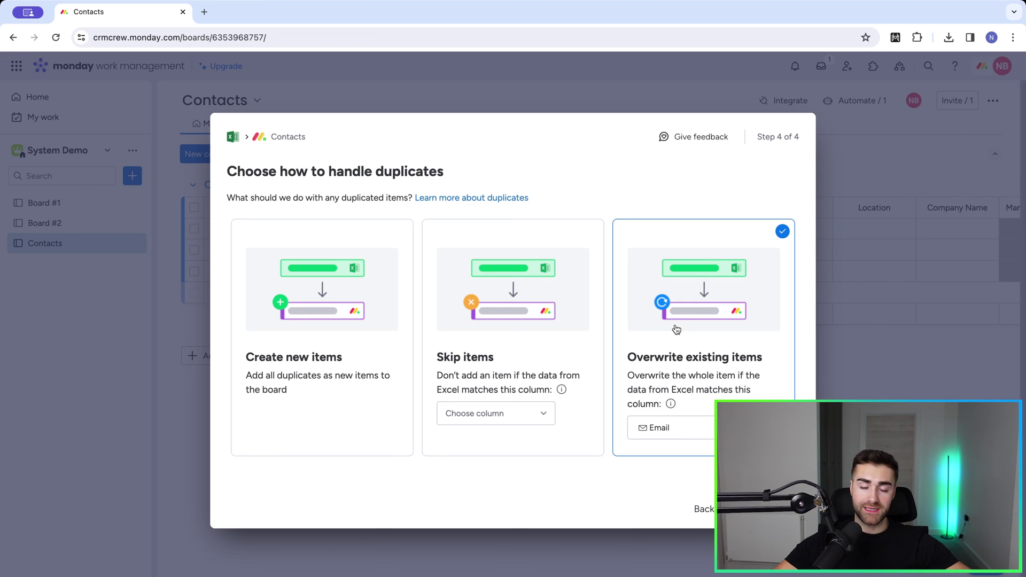
left_click(342, 375)
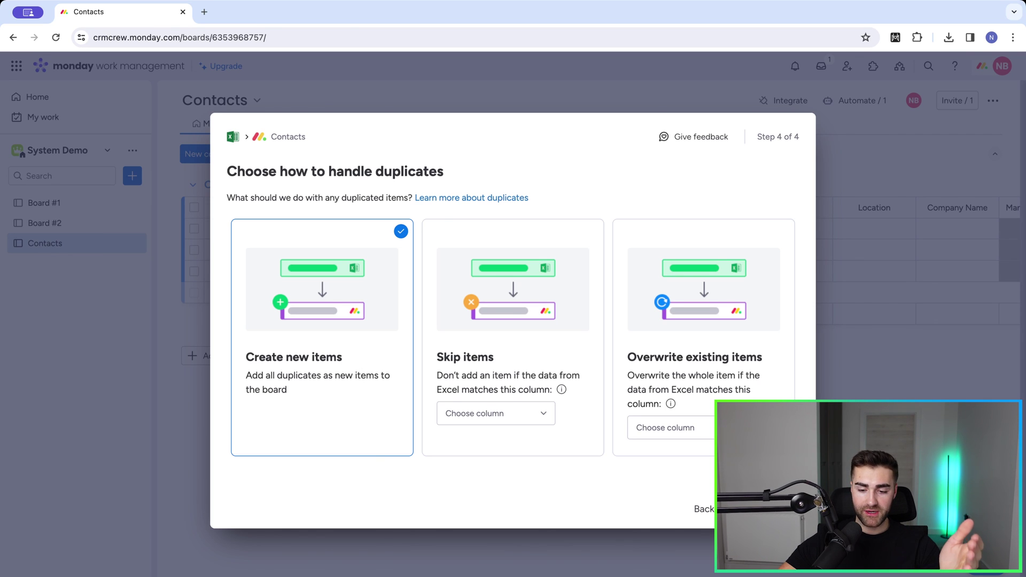
left_click(764, 509)
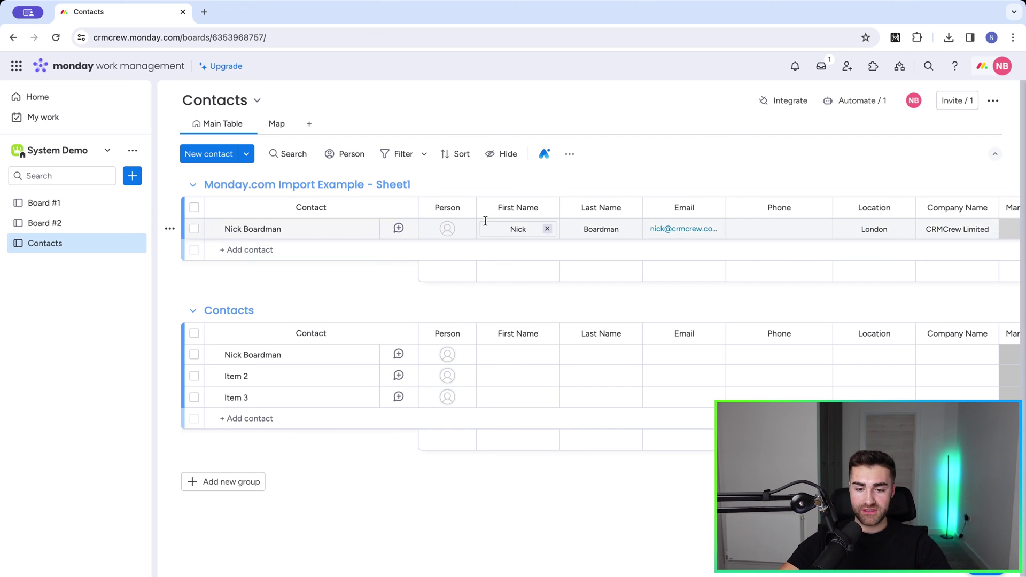
scroll(680, 236, "right", 2)
left_click(718, 227)
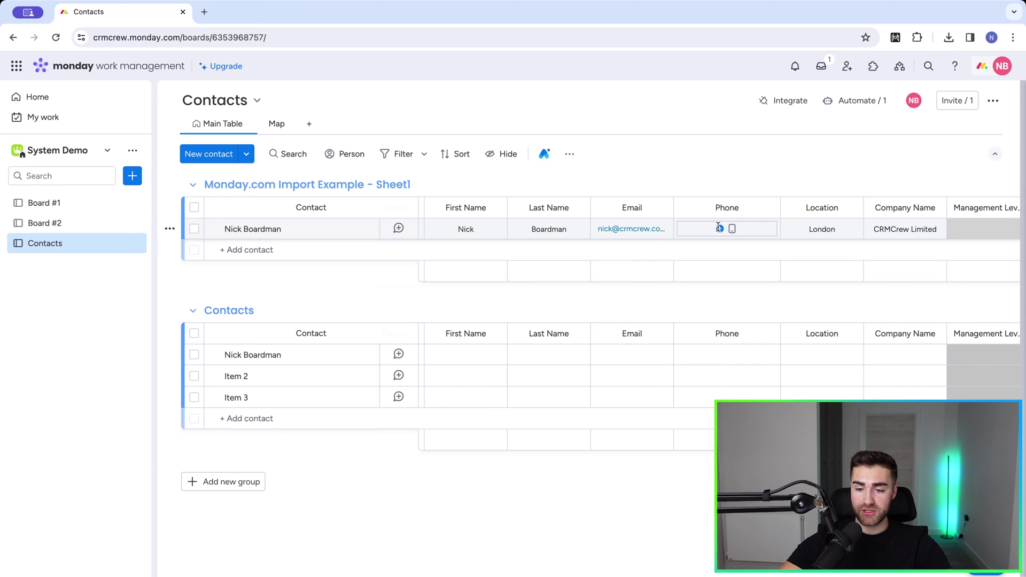
scroll(695, 227, "right", 3)
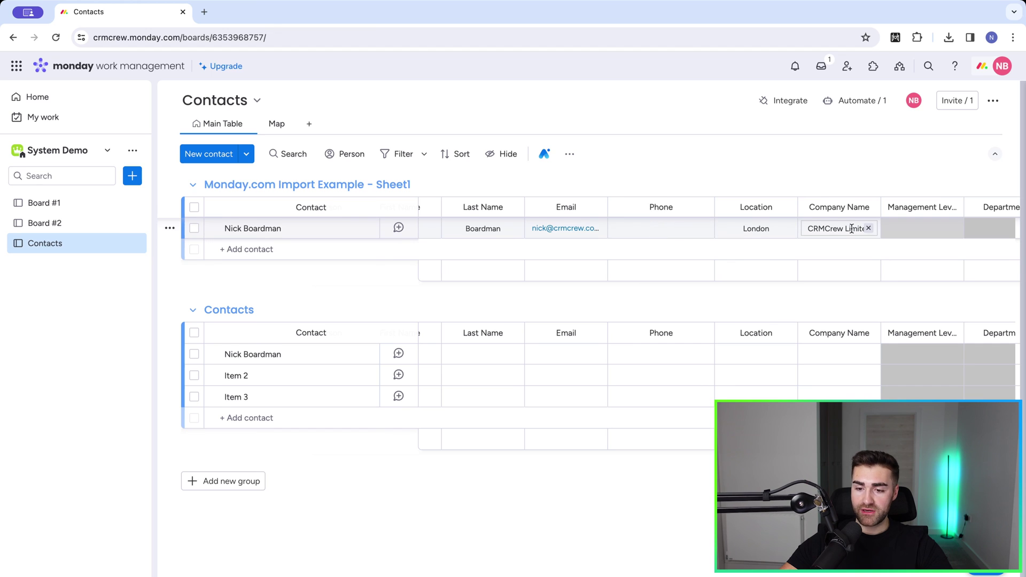
scroll(852, 231, "right", 3)
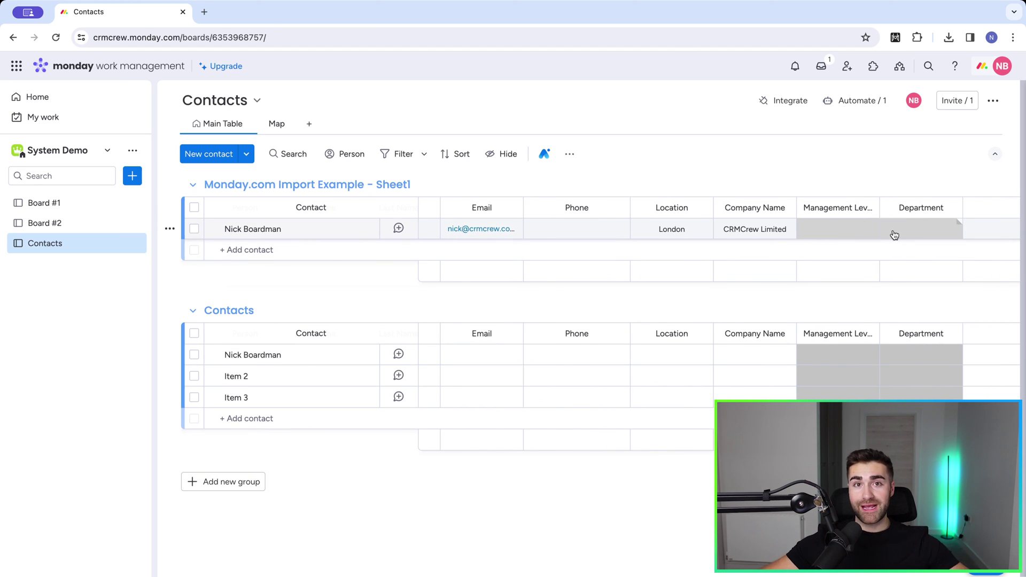
scroll(893, 233, "left", 6)
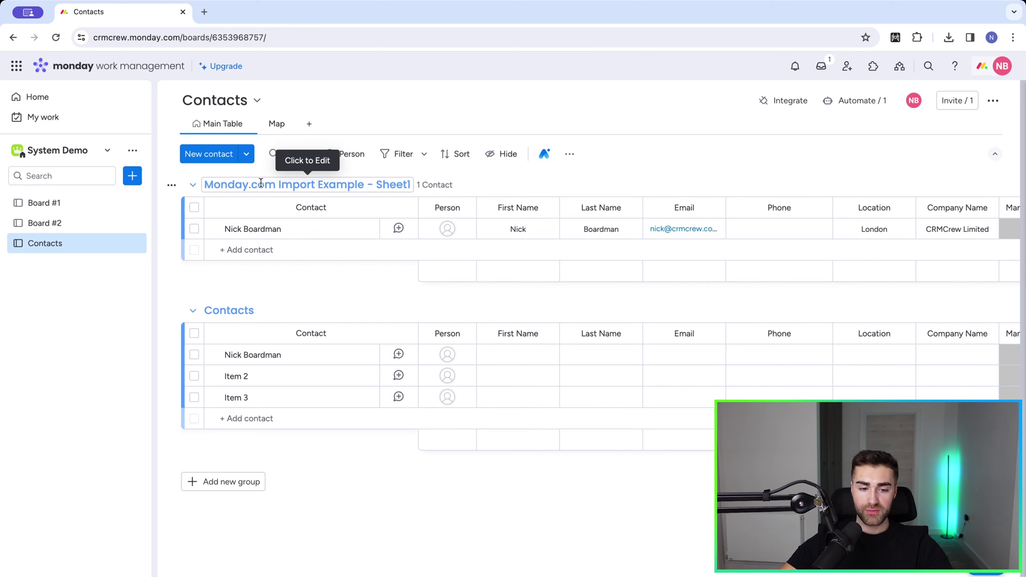
Step: Move the imported contact row into the Contacts group
left_click(194, 208)
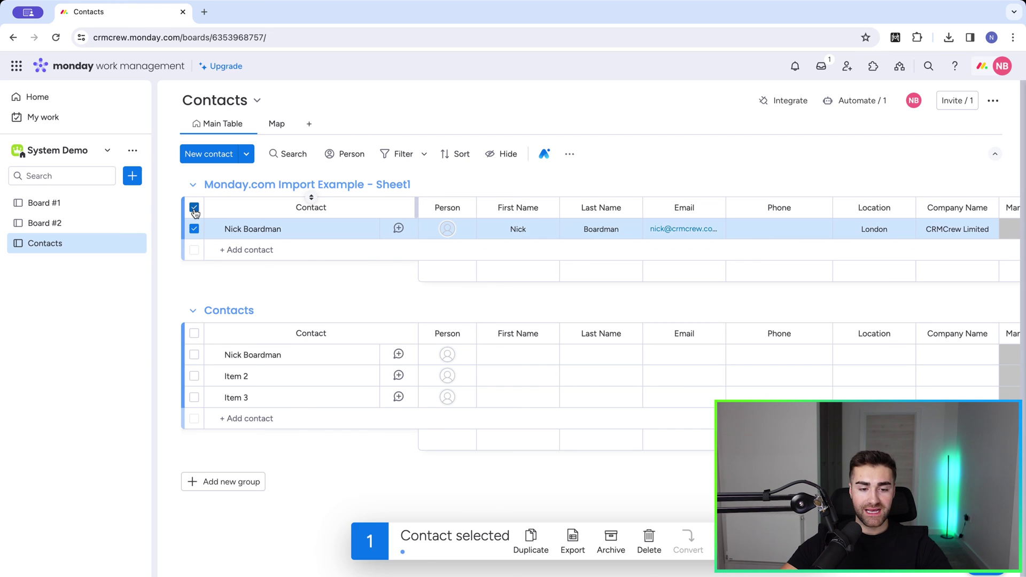
left_click(728, 541)
left_click(700, 478)
left_click(708, 447)
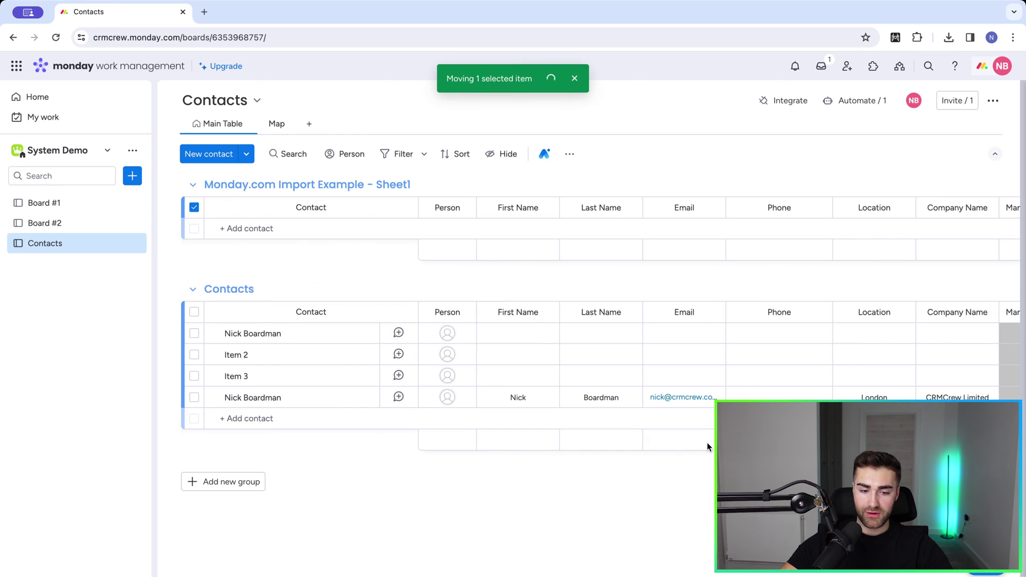
Step: Delete the empty Monday.com Import Example - Sheet1 group
left_click(194, 187)
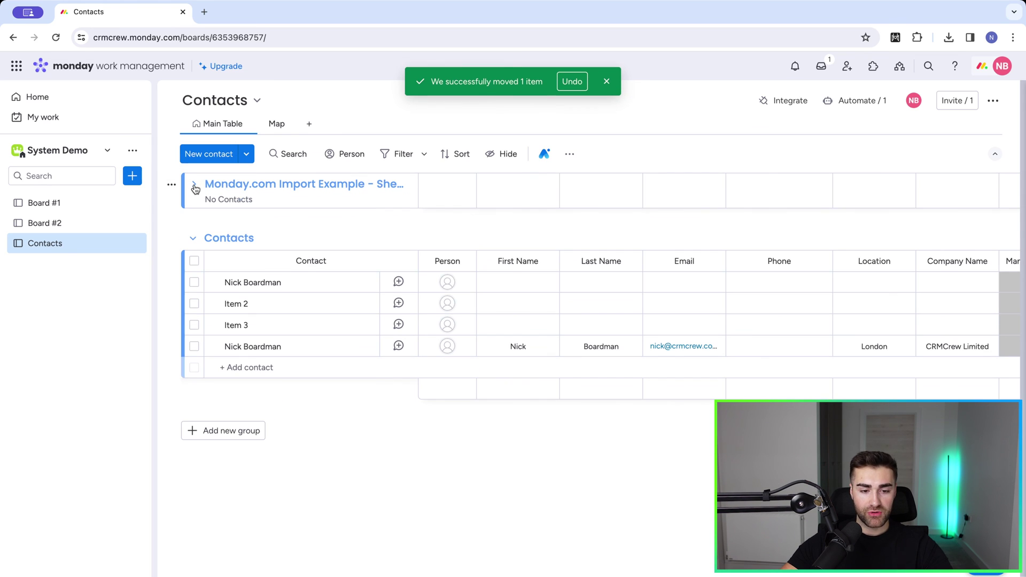
left_click(171, 185)
left_click(215, 430)
left_click(641, 347)
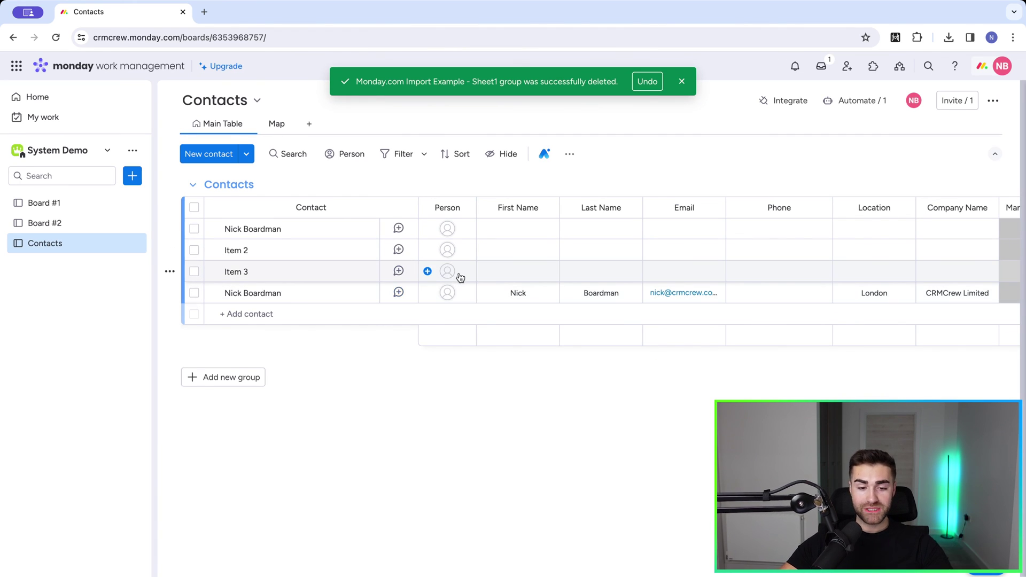
scroll(578, 272, "right", 10)
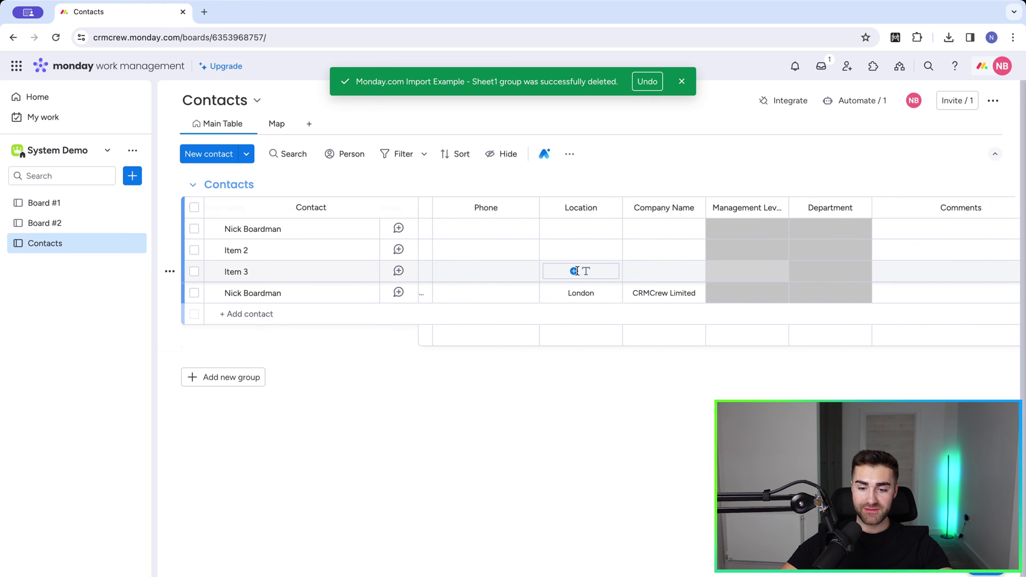